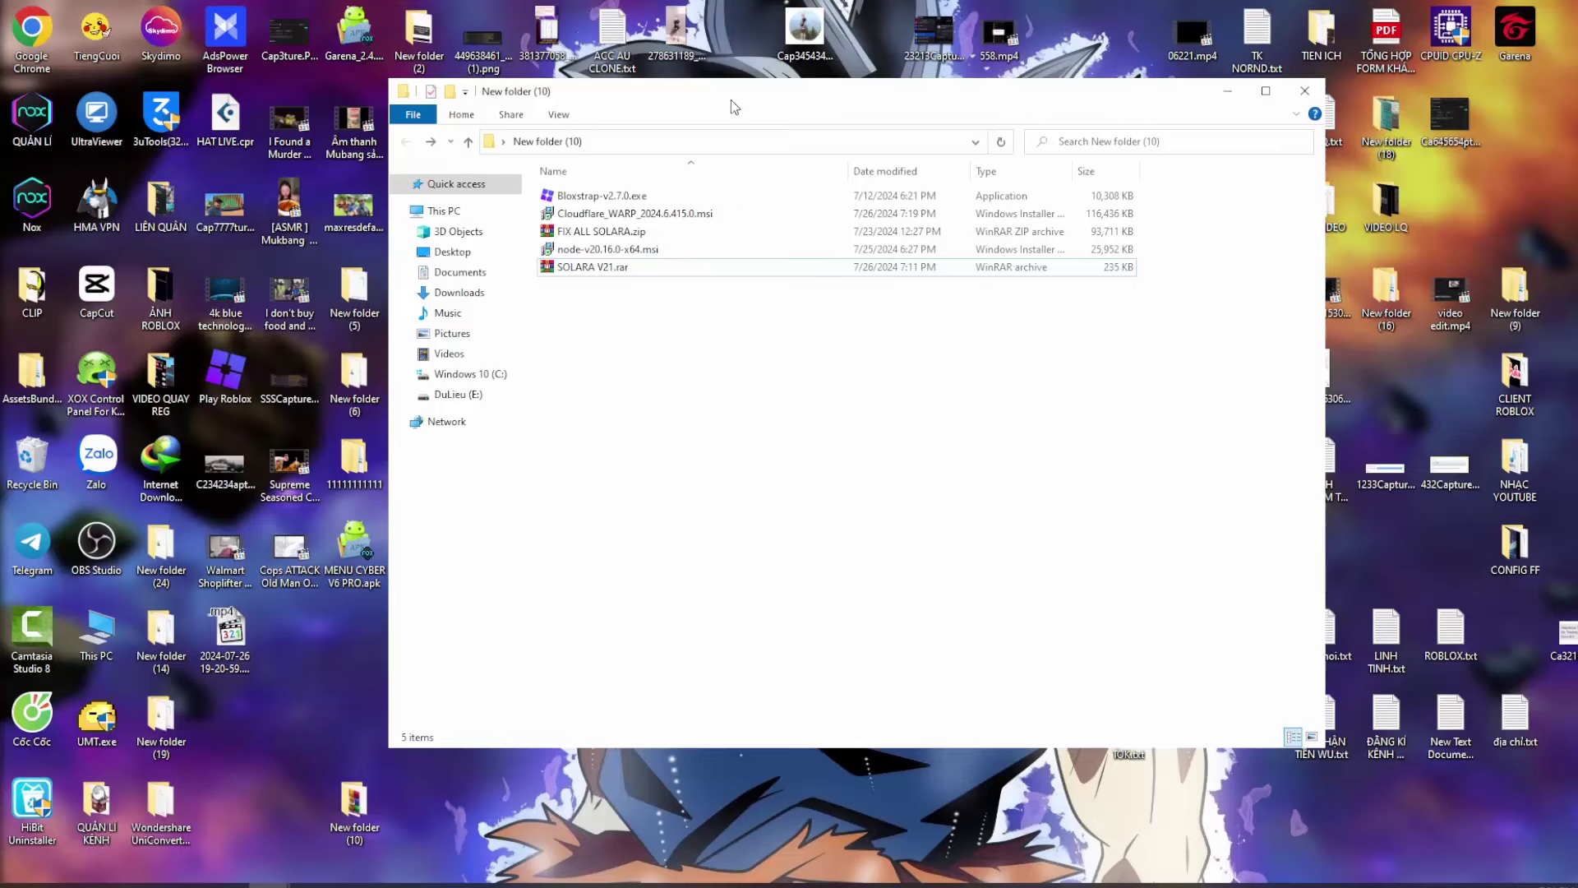
Move the Play Roblox desktop shortcut to the empty spot above the New folder (10) icon.
left_click_drag(734, 107, 761, 104)
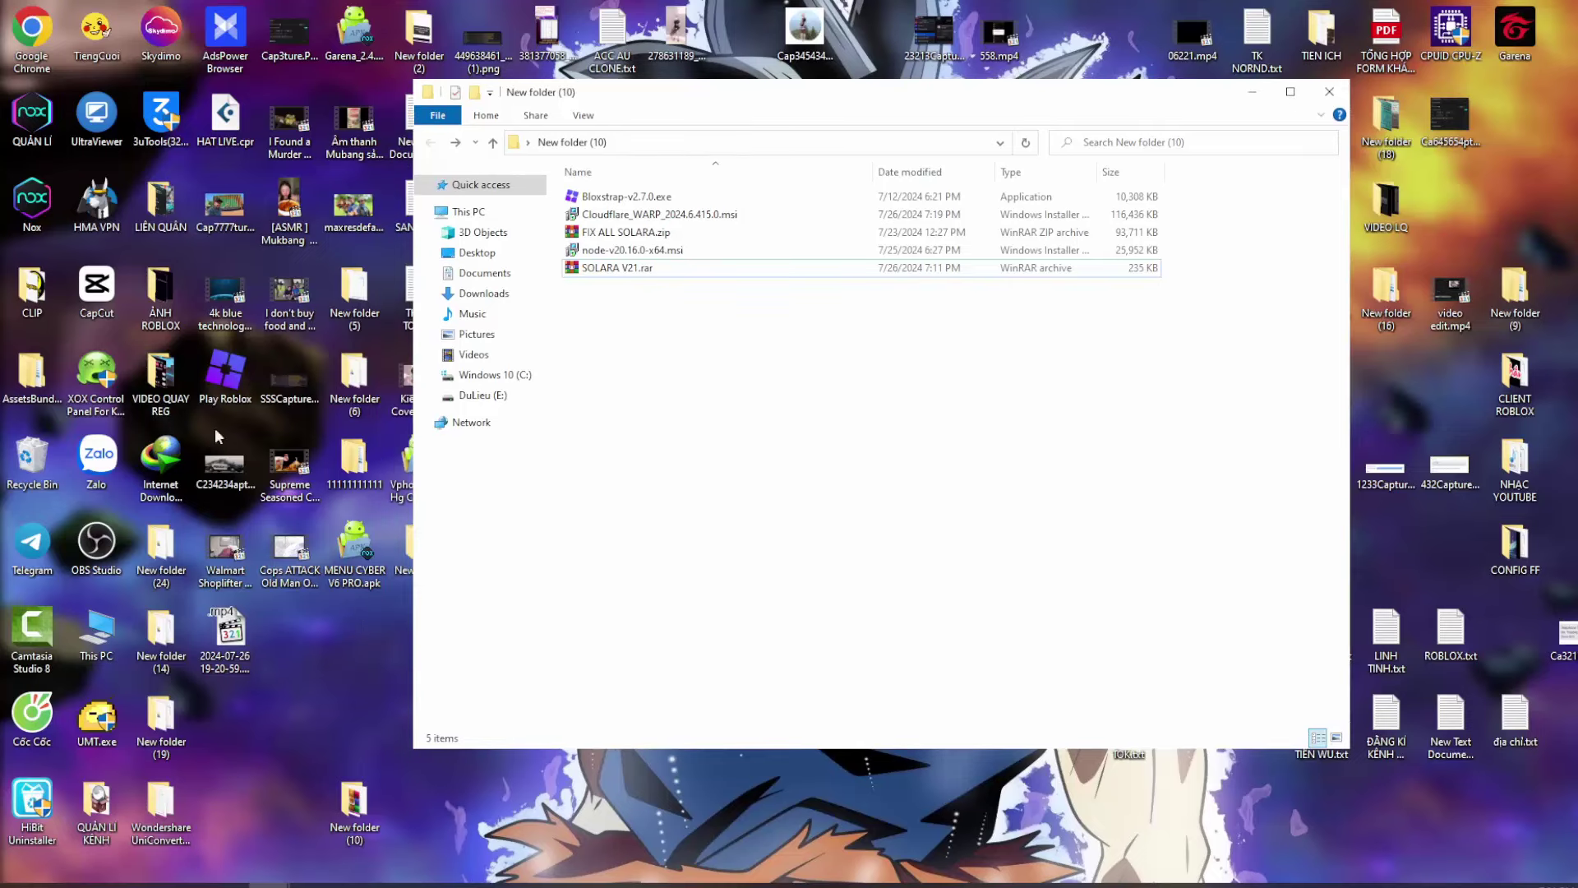
left_click_drag(224, 374, 329, 694)
Launch Roblox by running Bloxstrap-v2.7.0.exe from New folder (10).
left_click(647, 199)
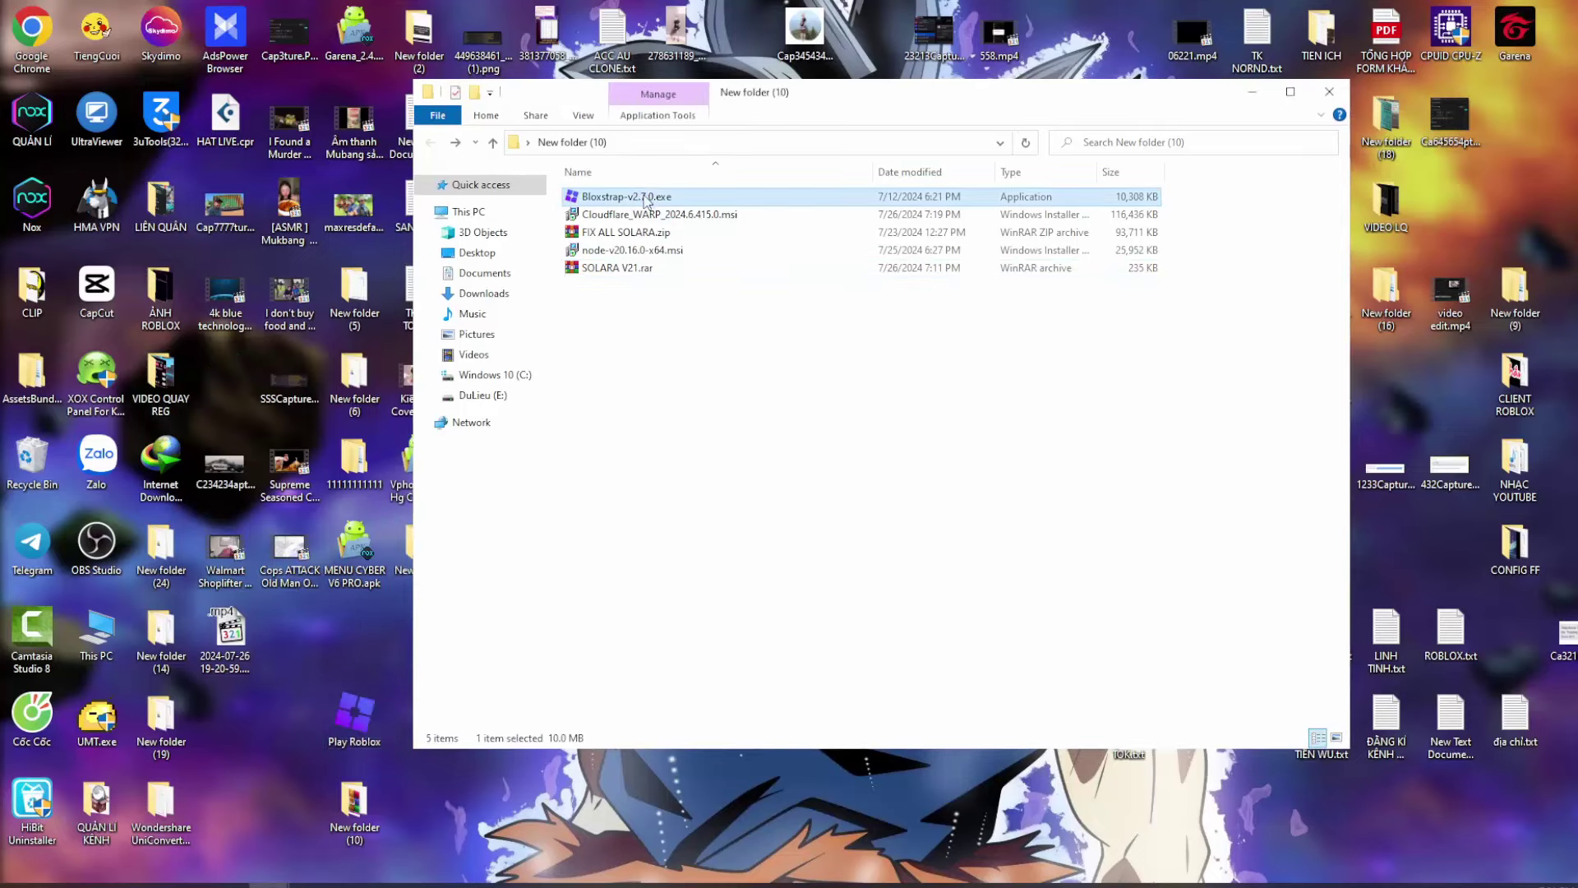
left_click_drag(782, 113, 909, 107)
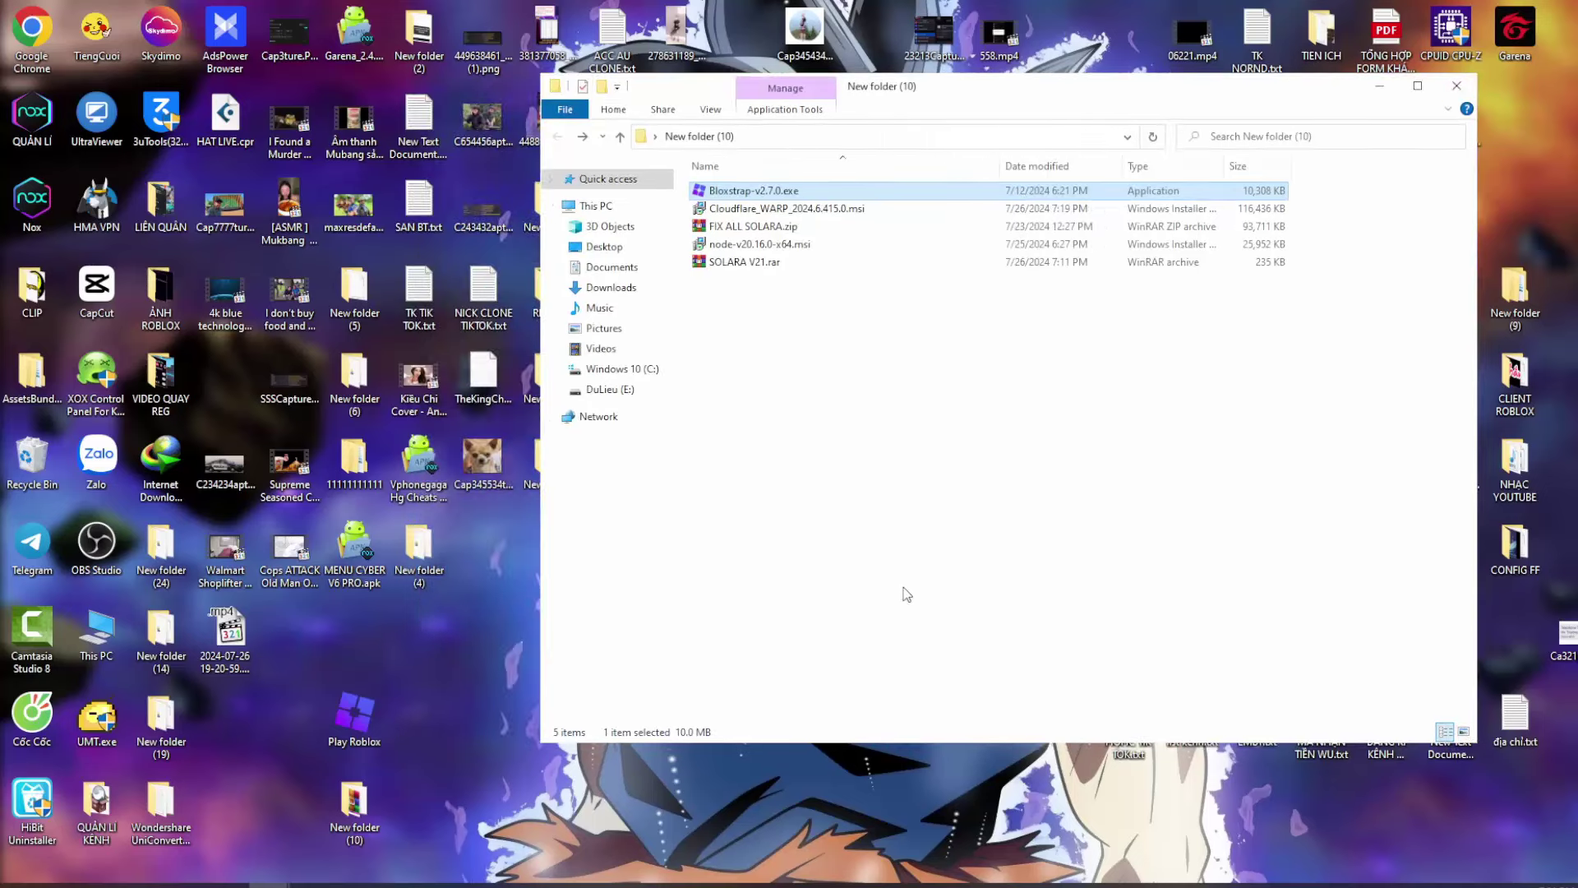
key("Return")
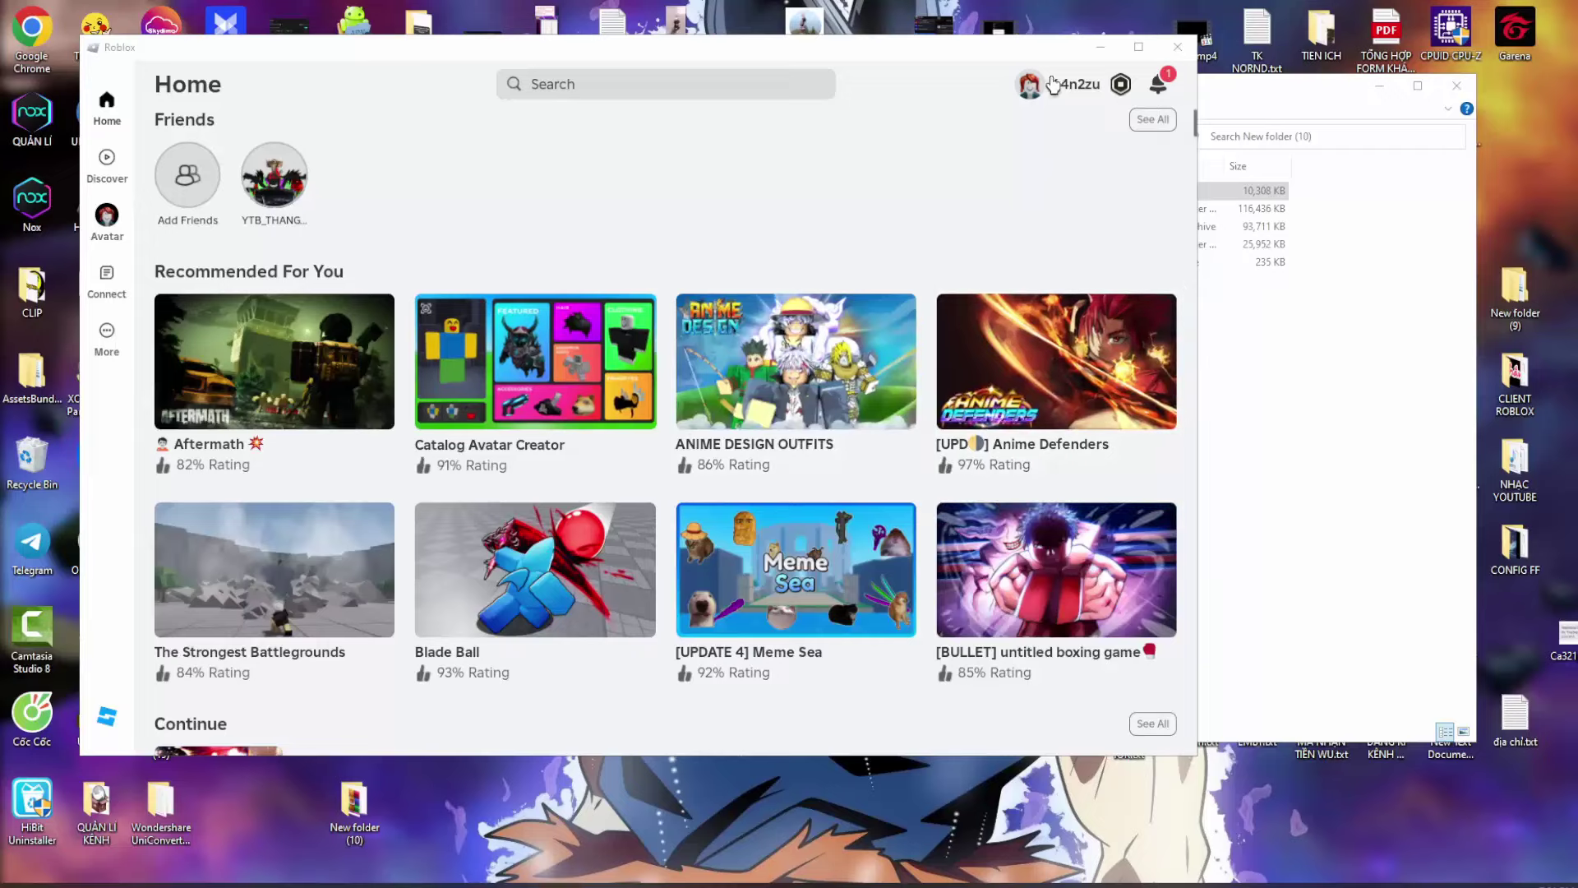
Look through the Continue and Sponsored sections of the Roblox home page, and minimize Roblox.
scroll(821, 423, "down", 5)
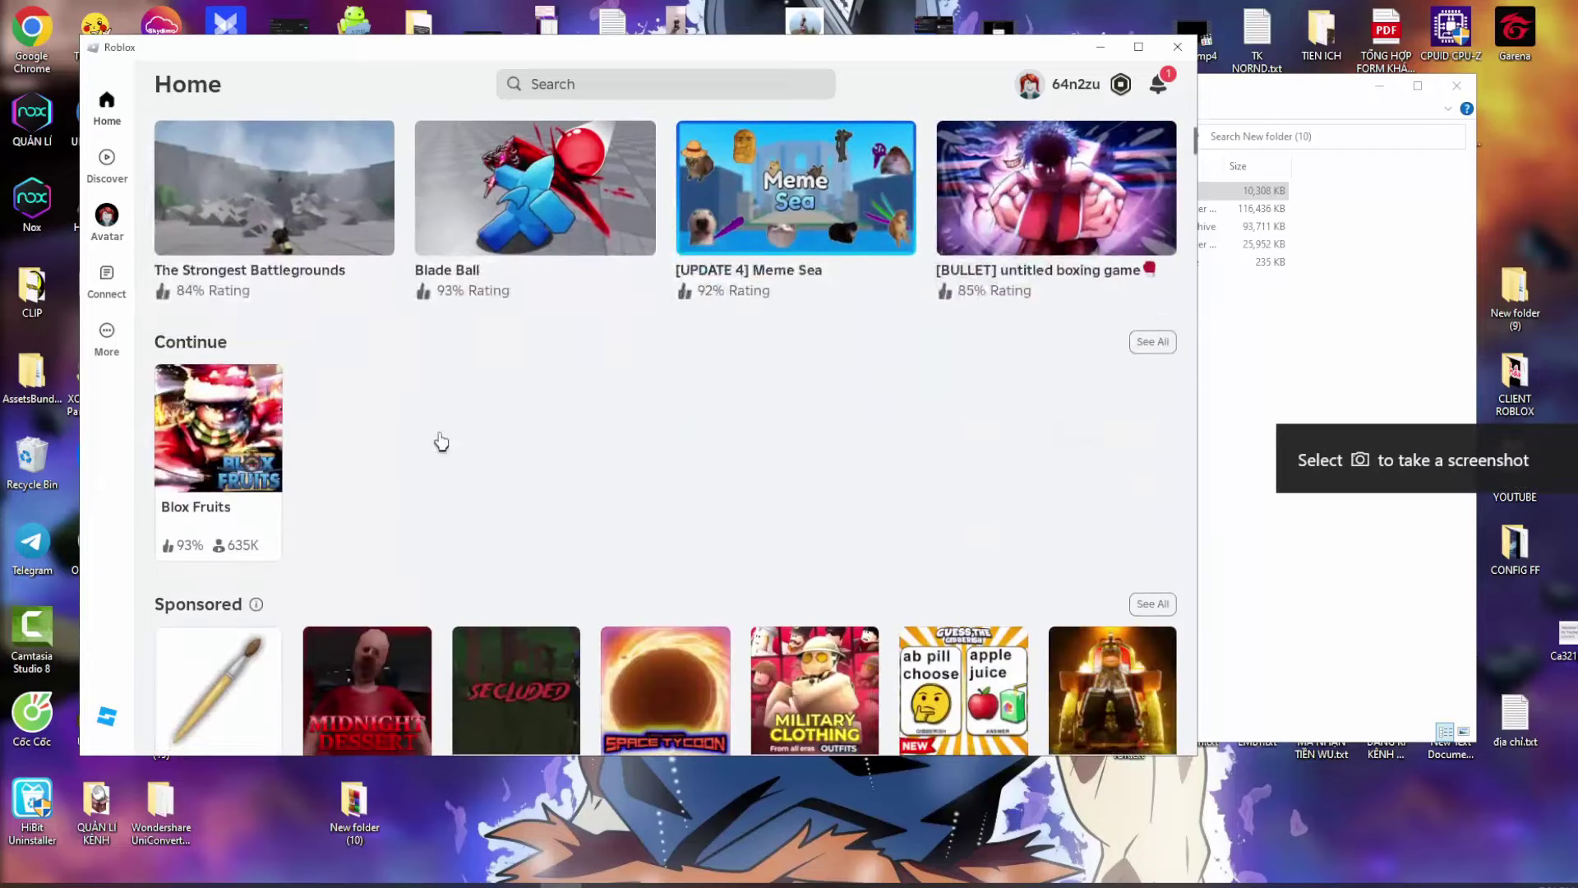
scroll(441, 442, "down", 2)
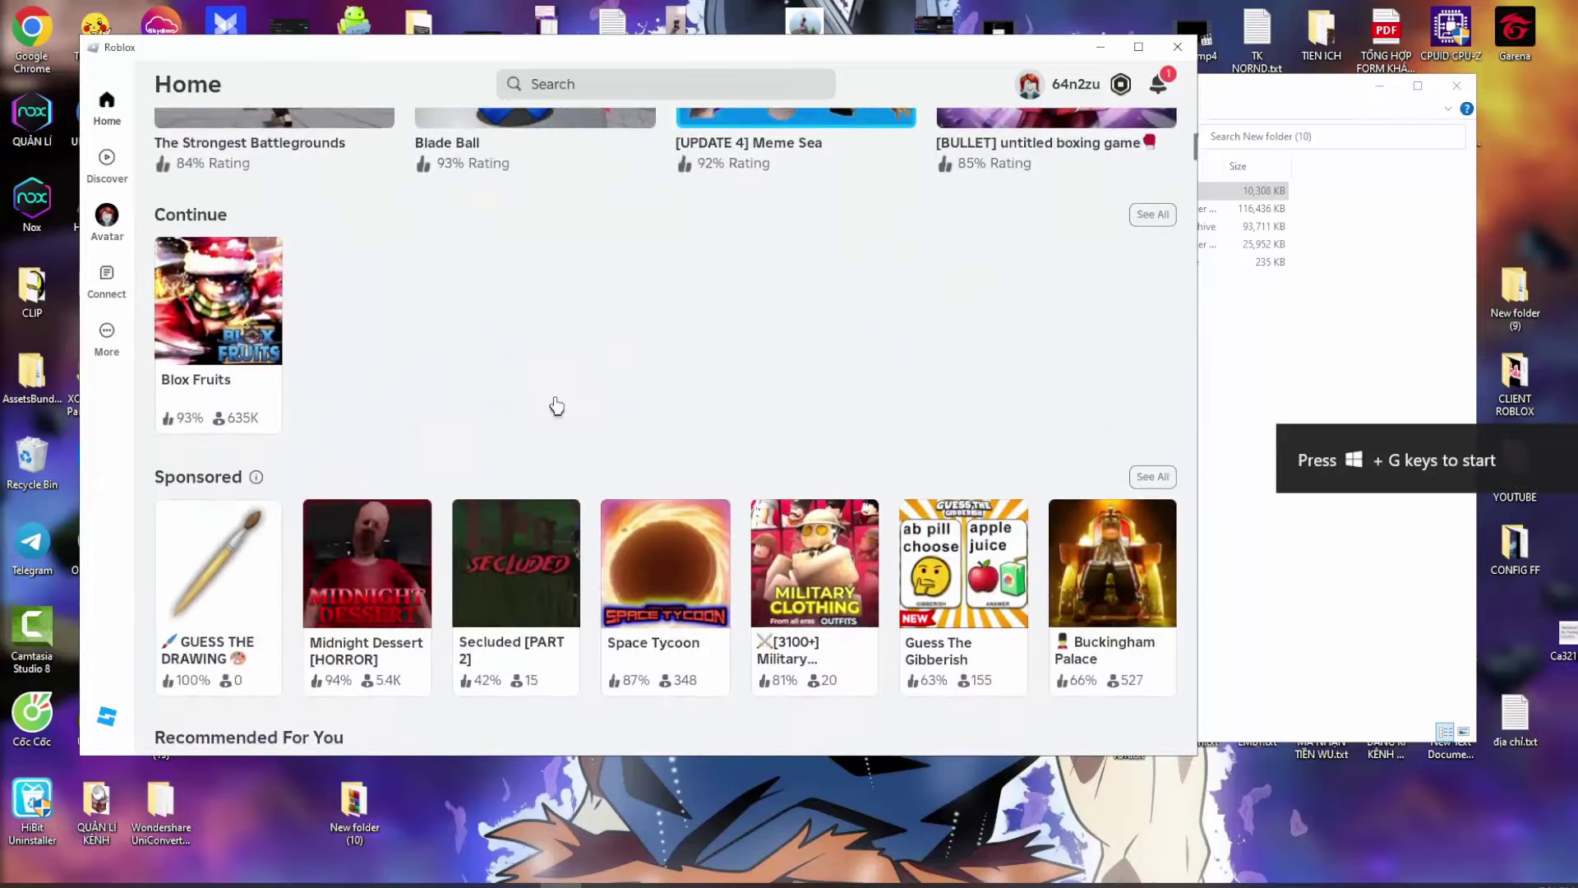
left_click(1100, 47)
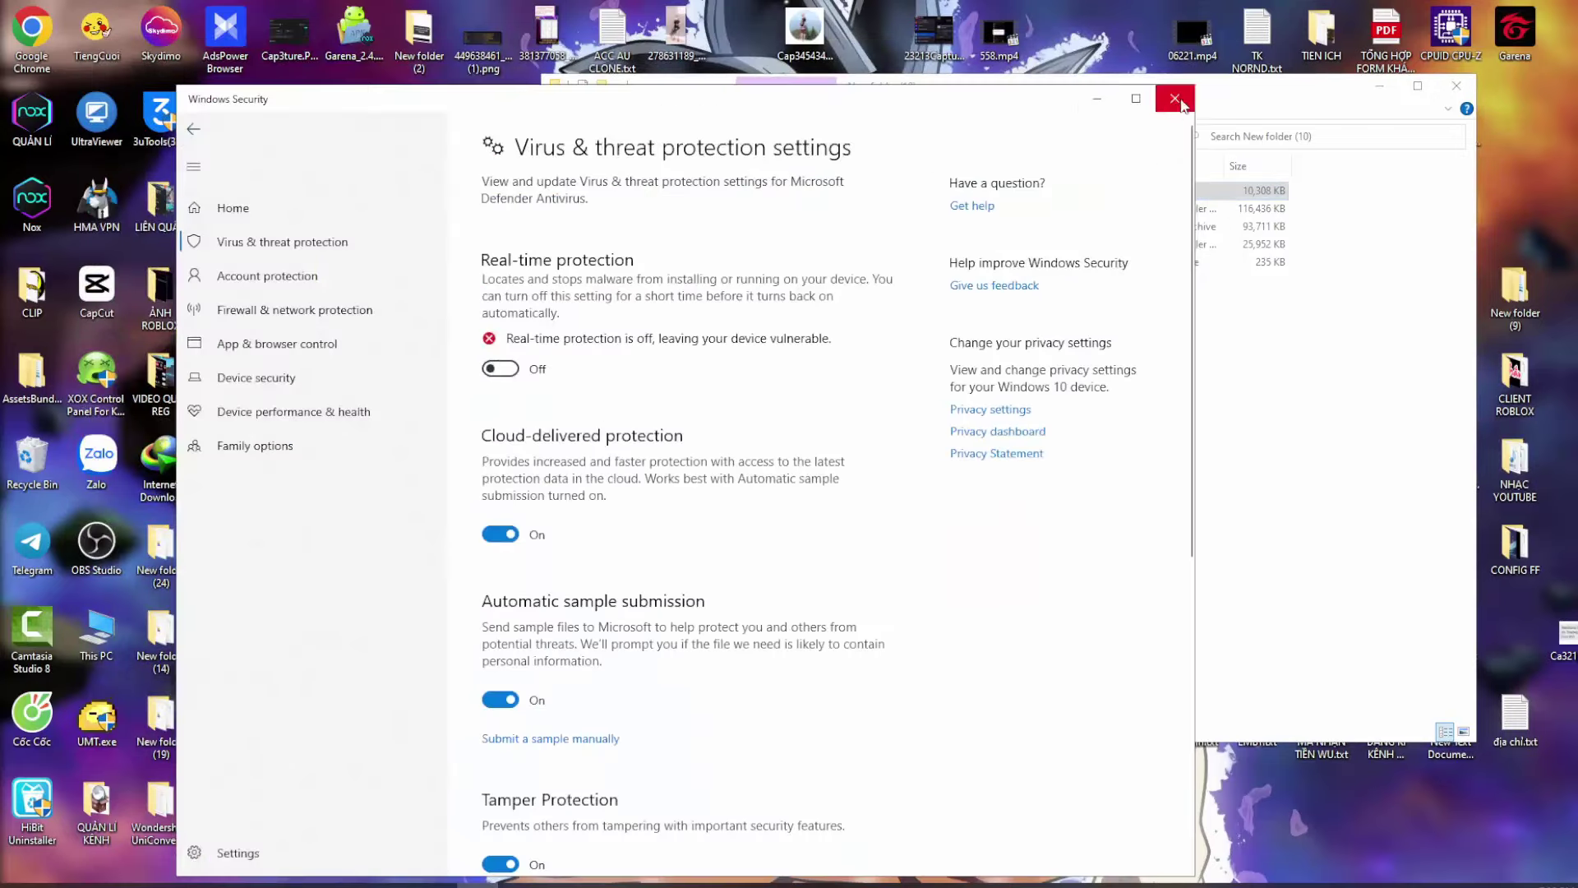
Turn off Cloud-delivered protection in the Virus & threat protection settings of Windows Security, and dismiss the settings window.
left_click(1175, 98)
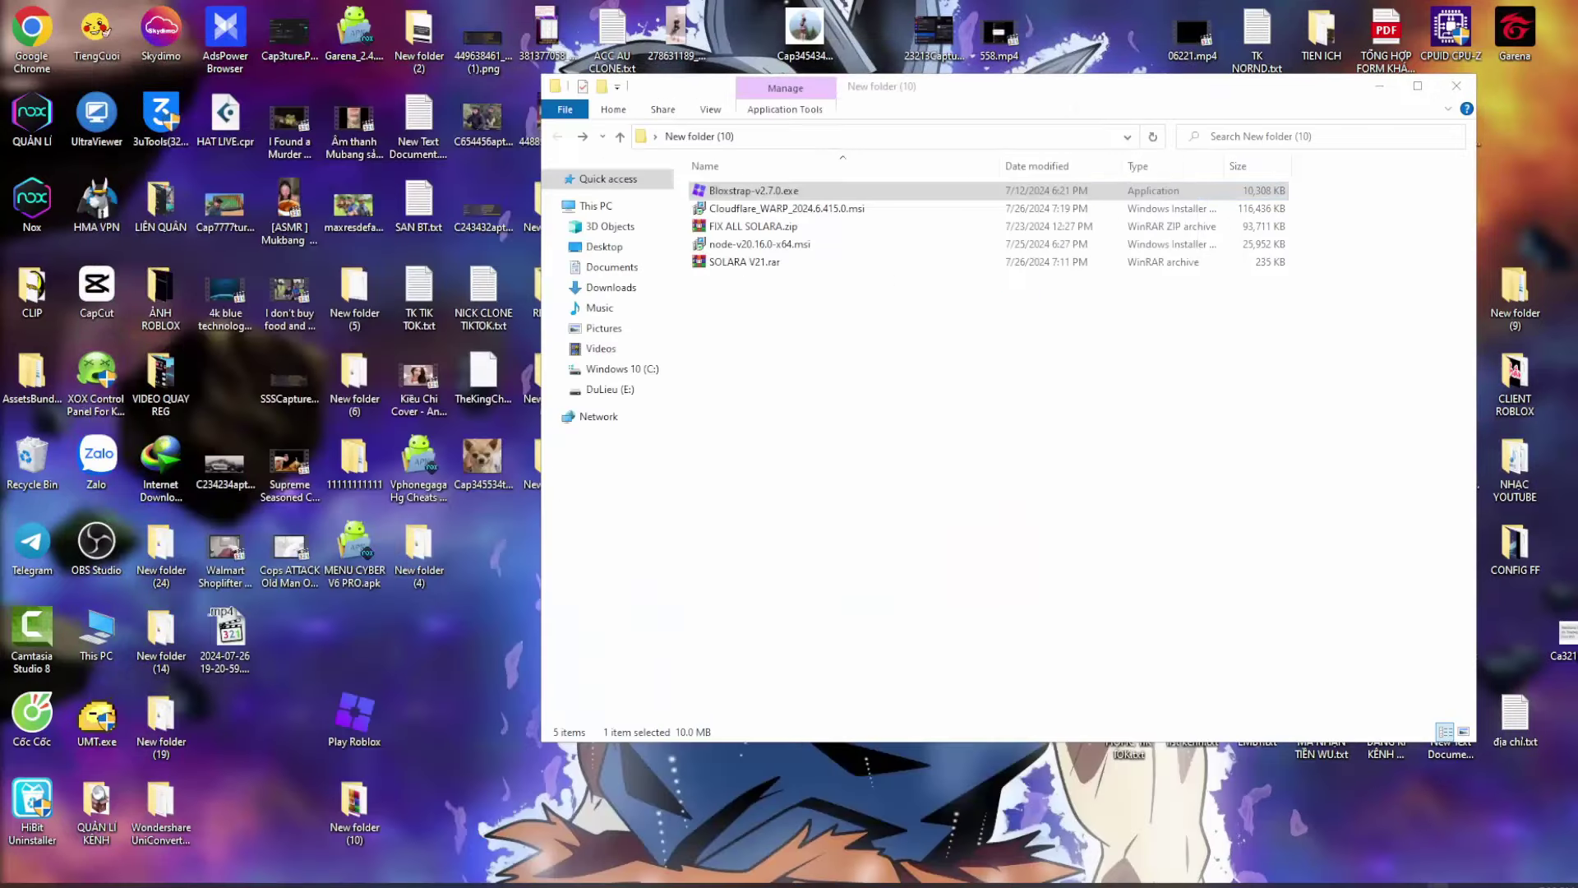
left_click(1459, 886)
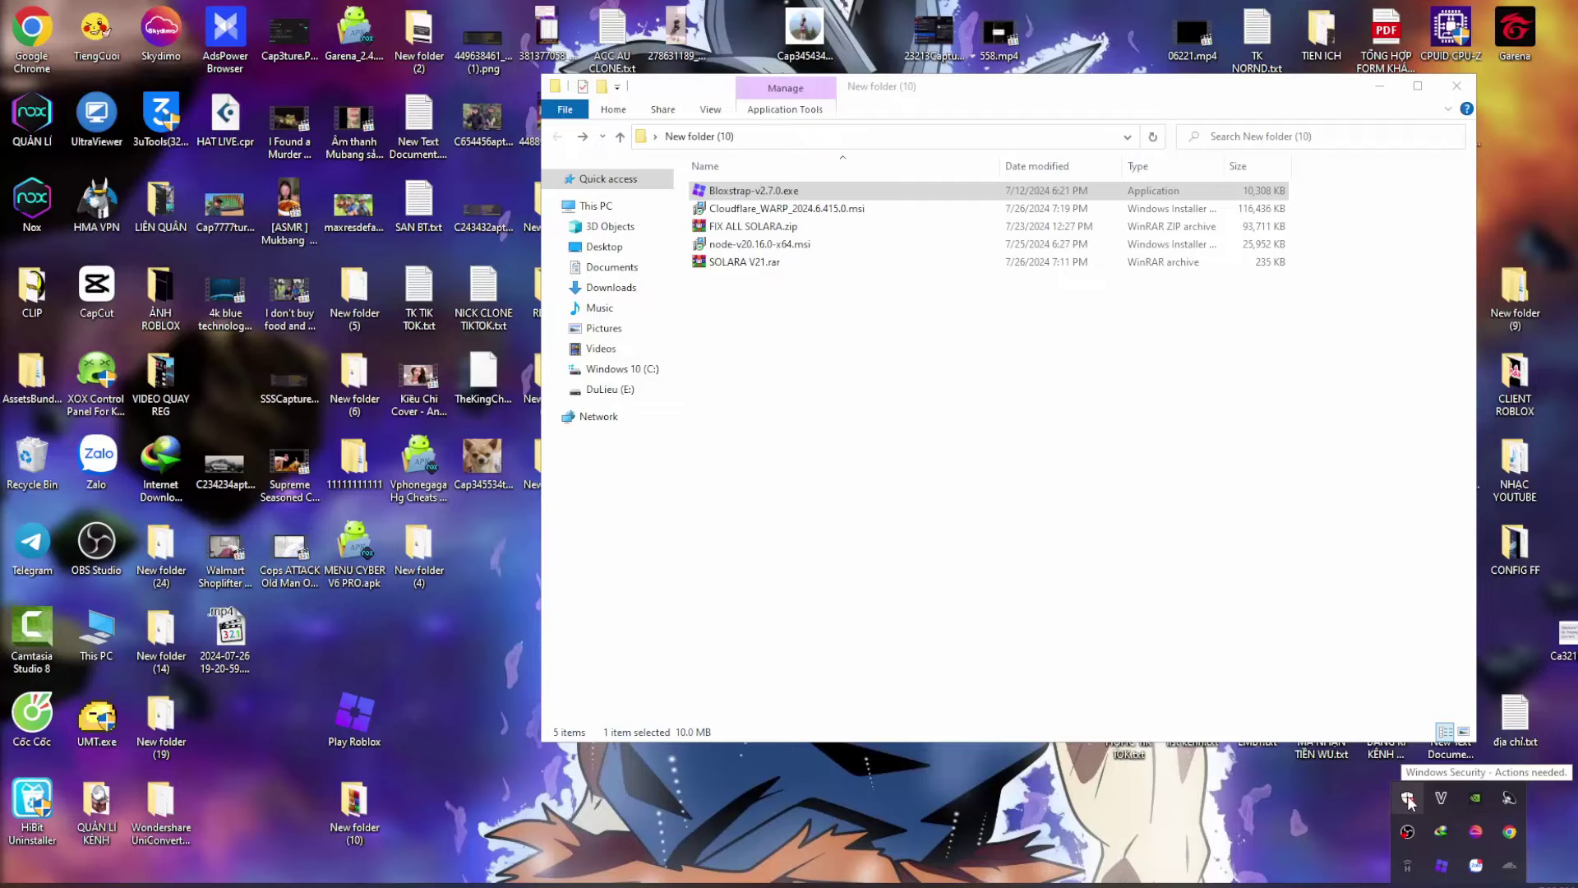
left_click(1409, 799)
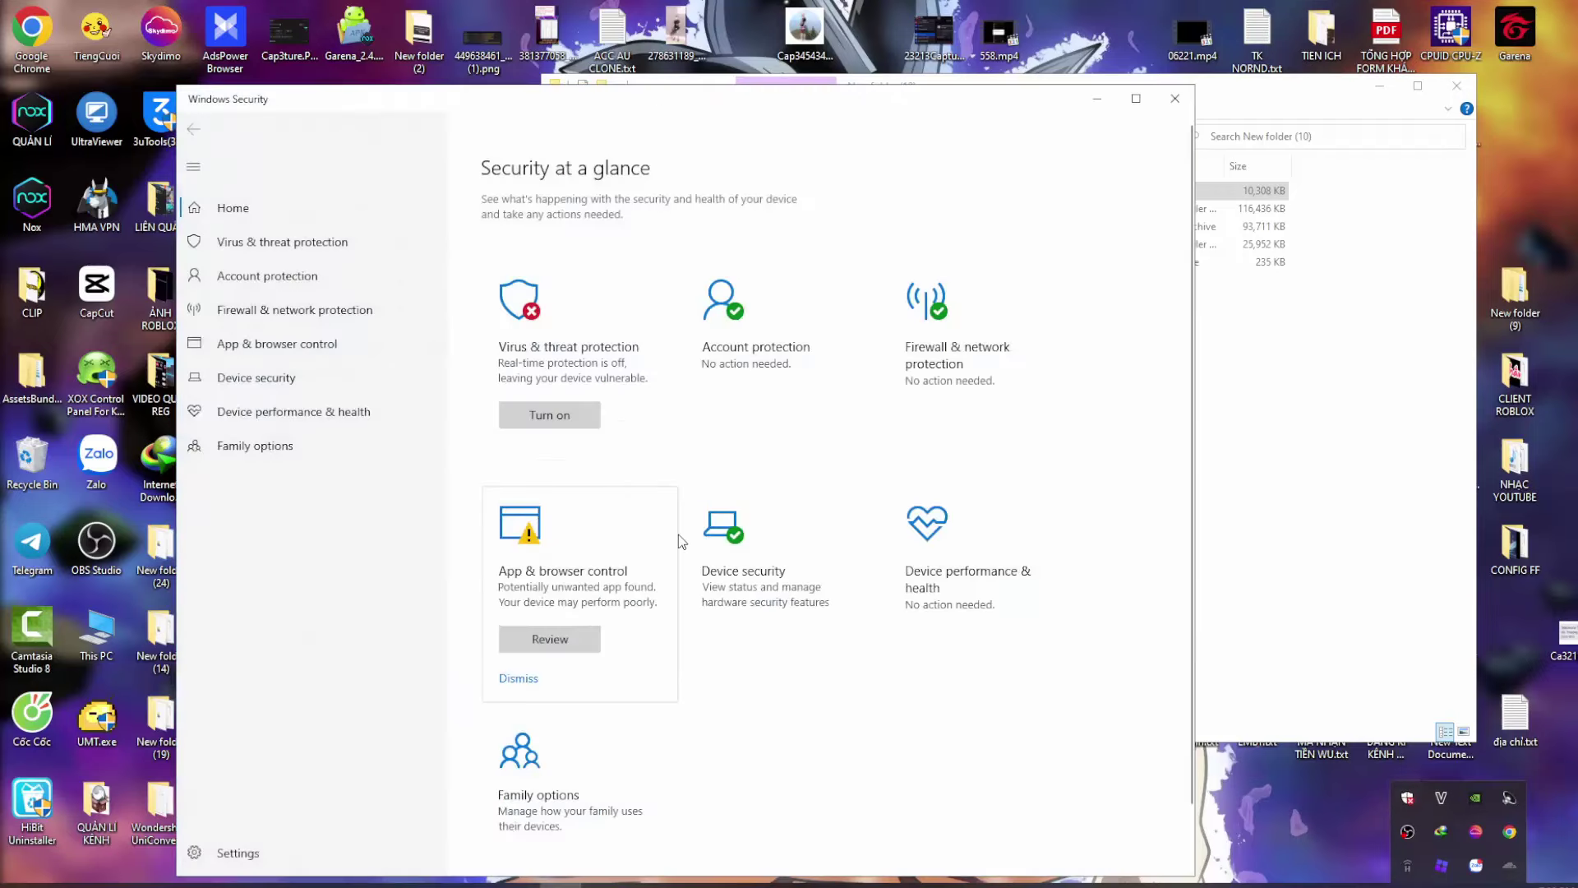
left_click(618, 346)
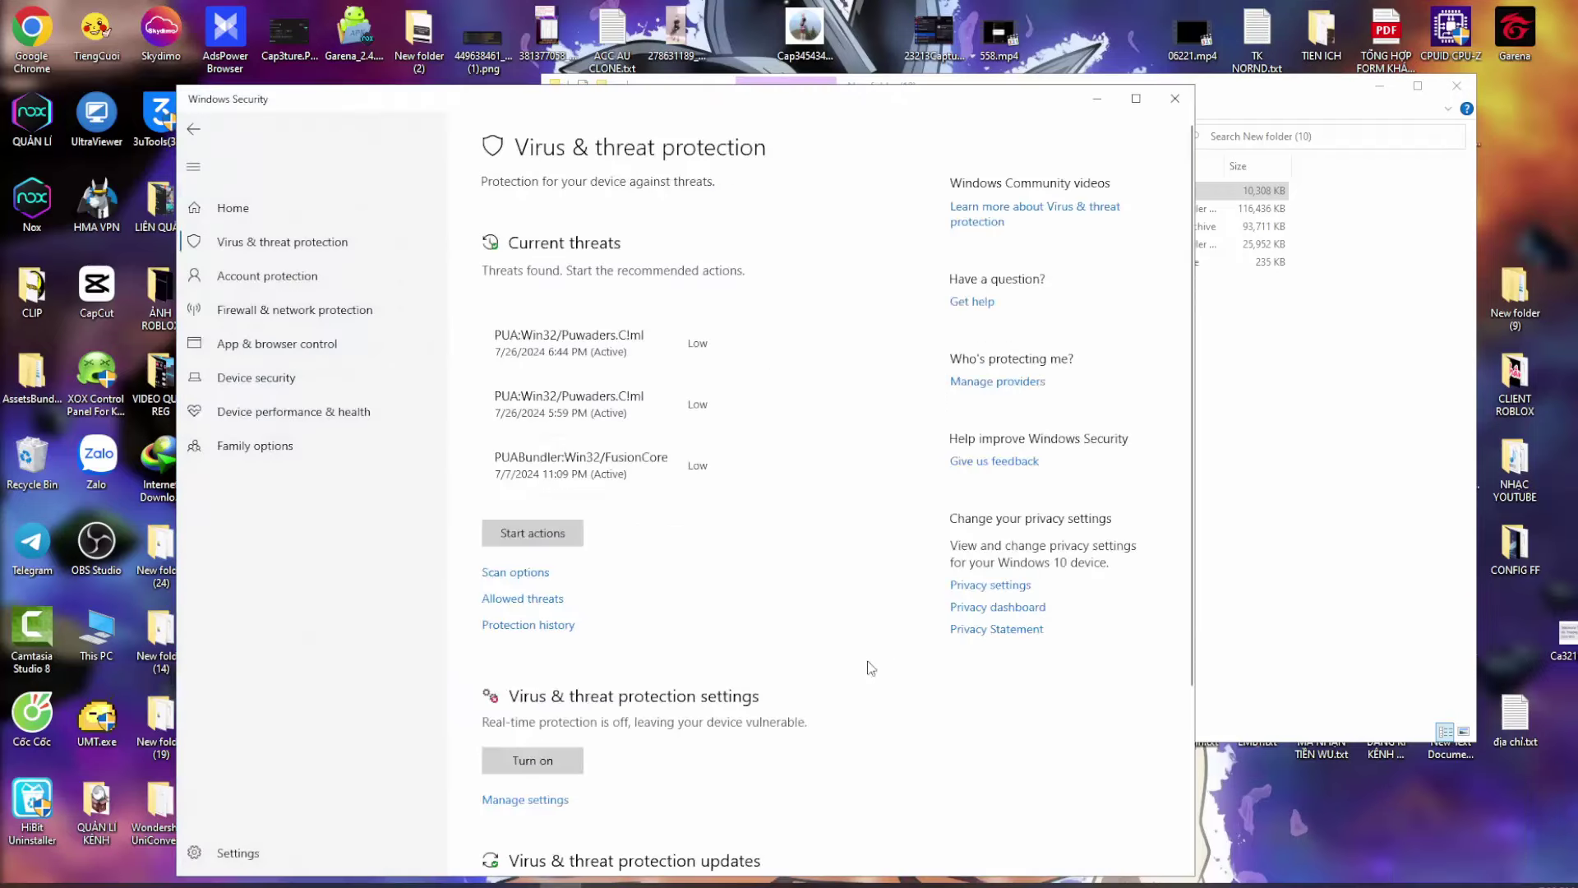
scroll(702, 742, "down", 3)
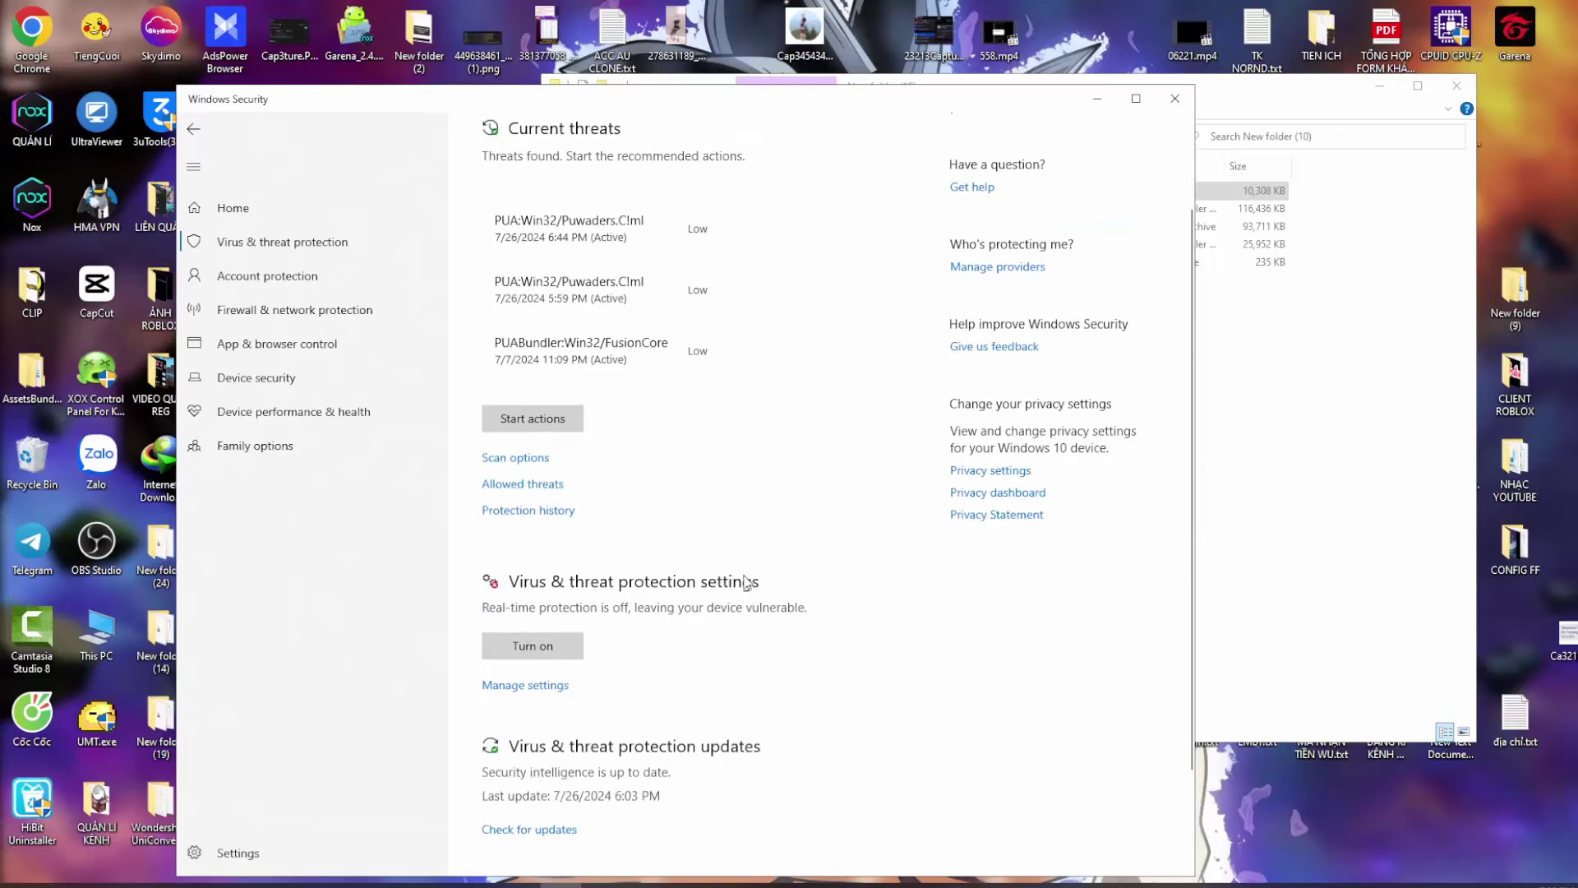
left_click(526, 686)
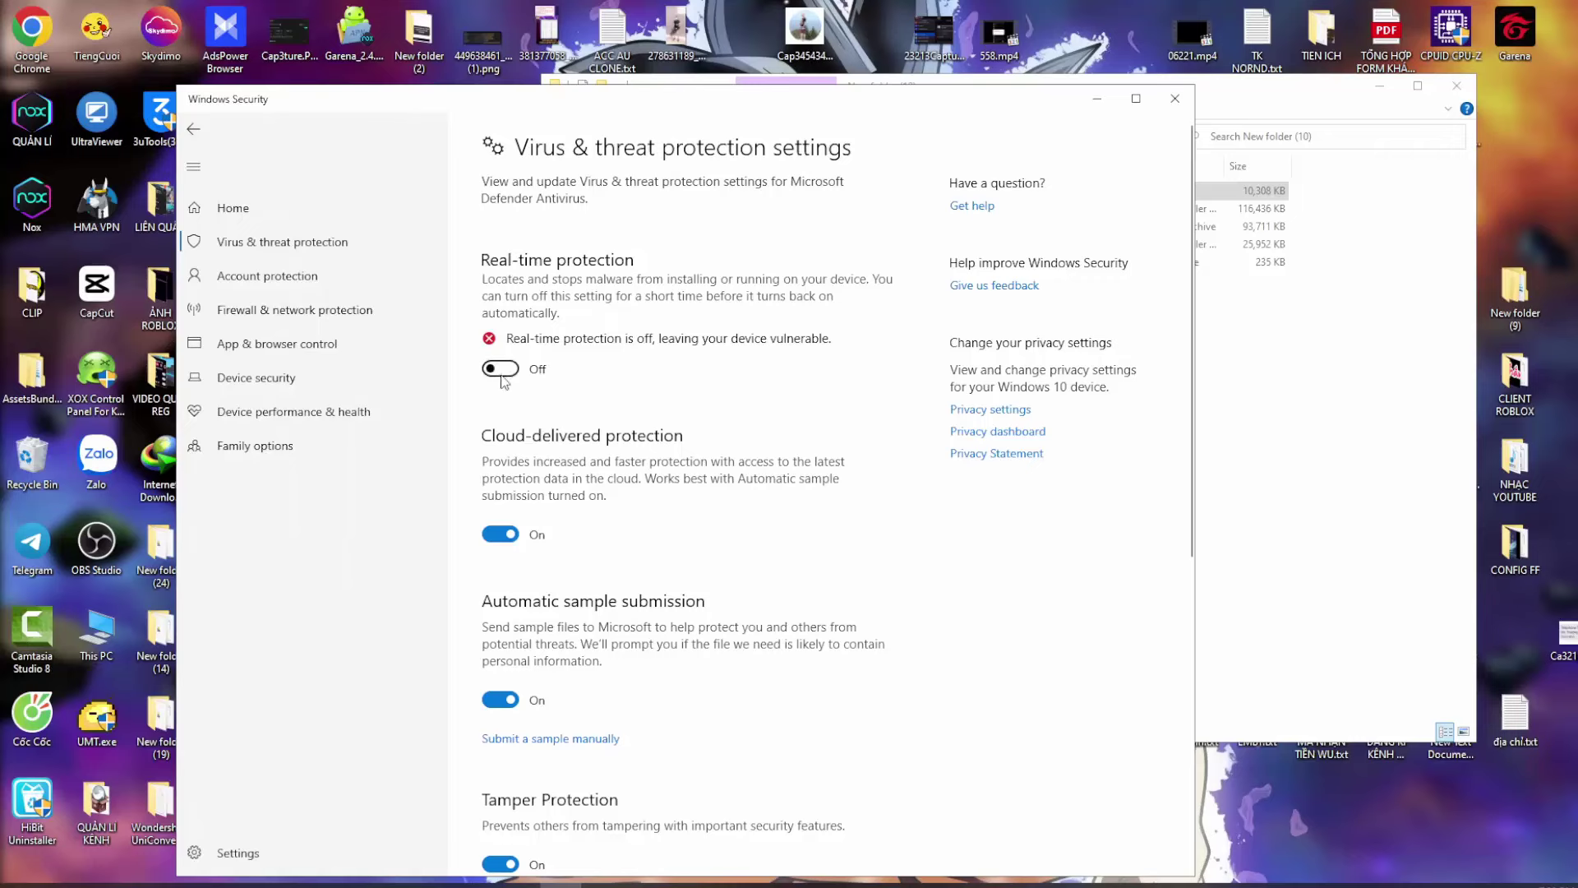
left_click(499, 535)
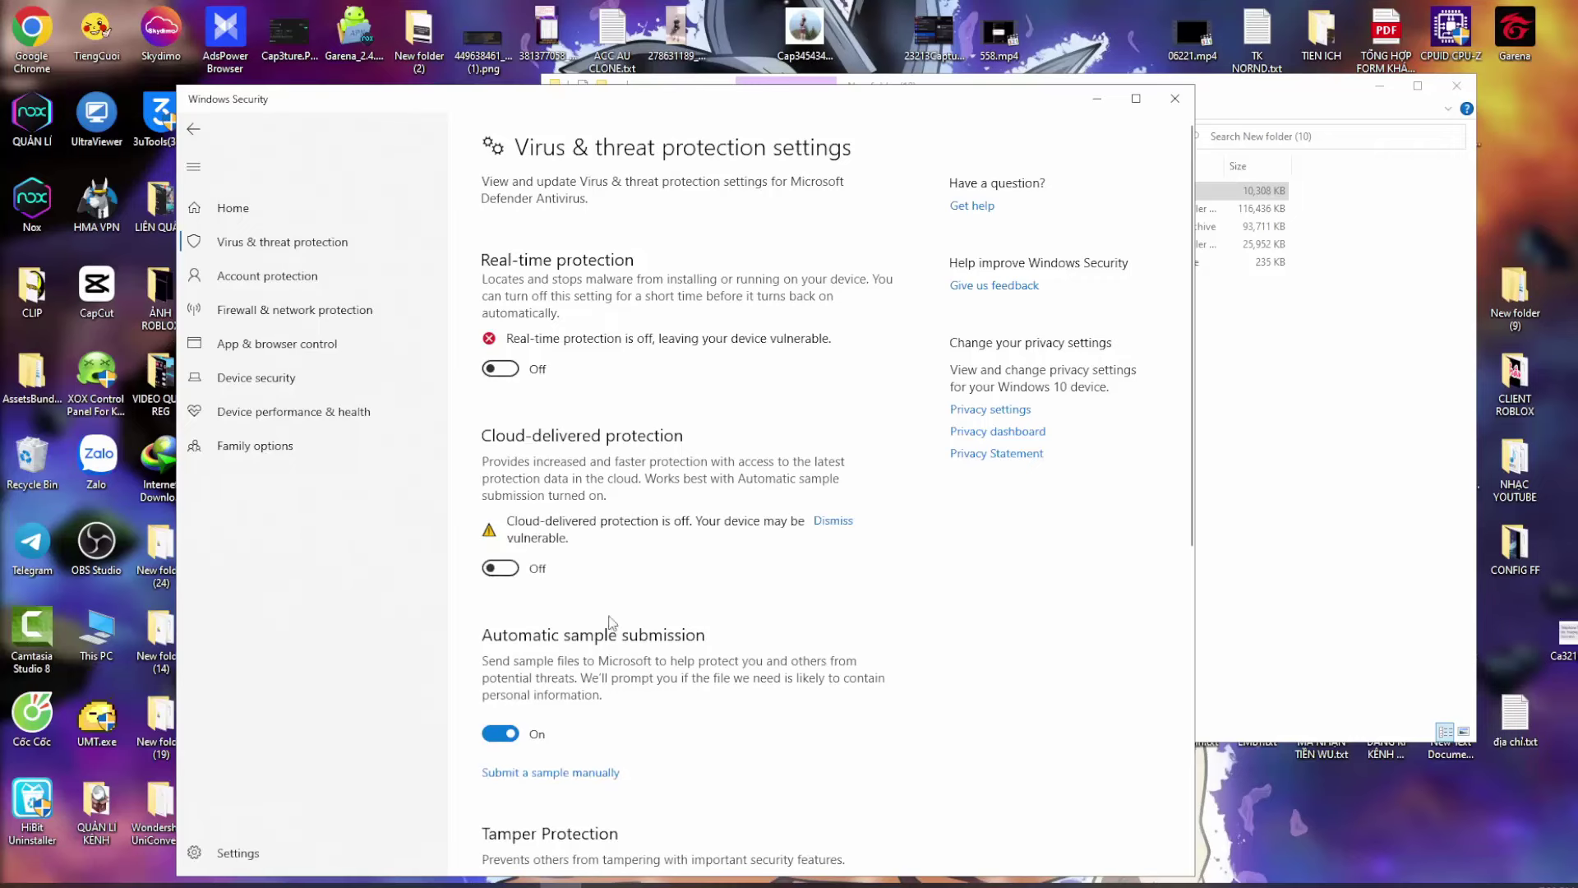
left_click(1092, 111)
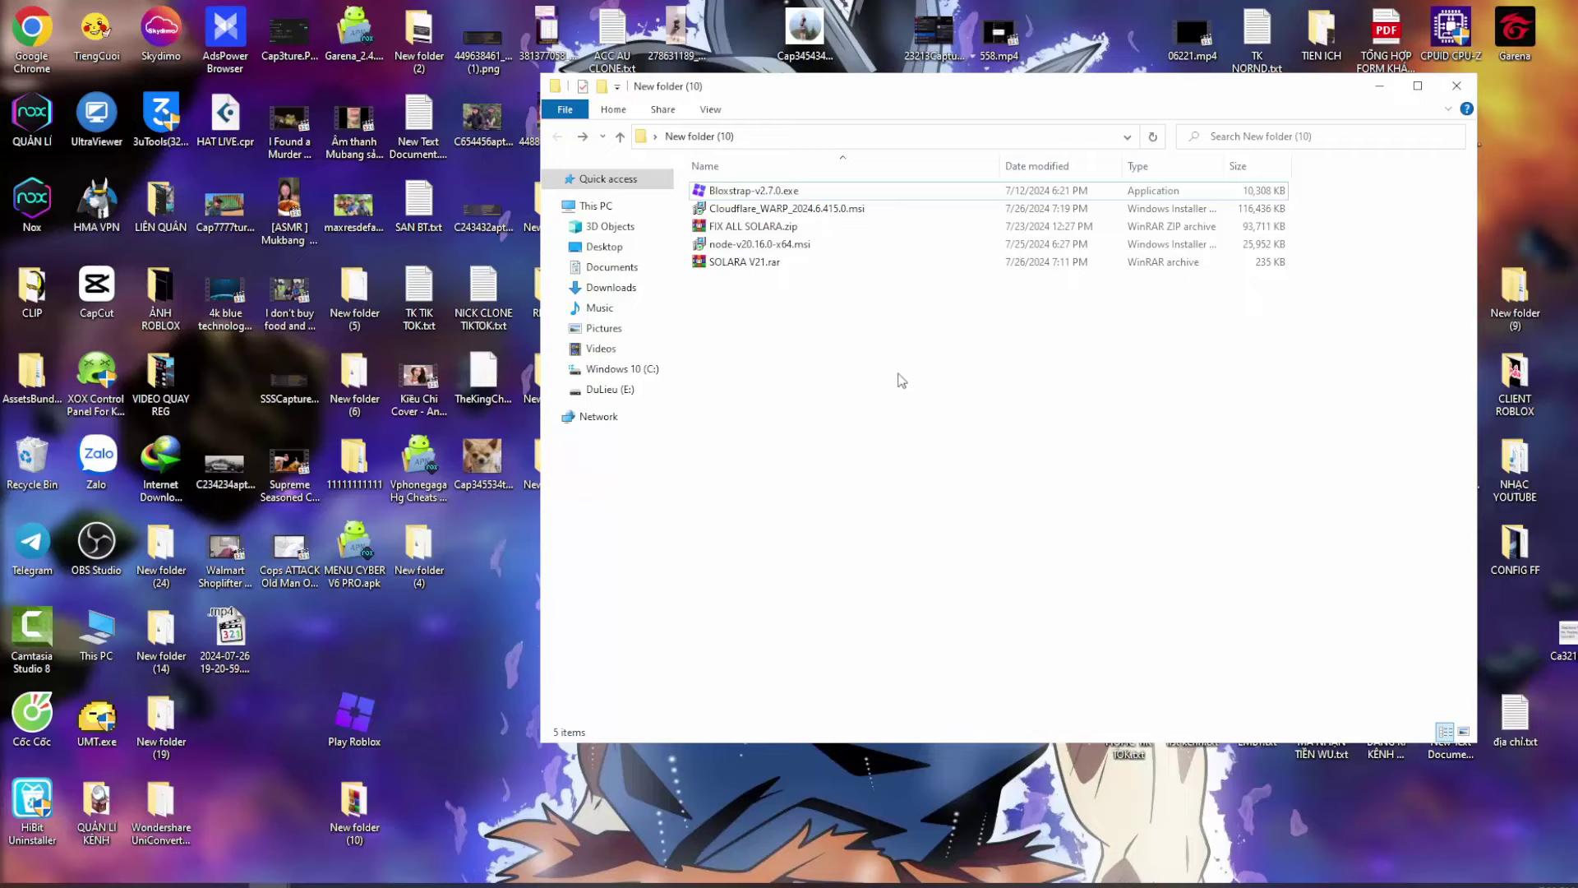
double_click(744, 244)
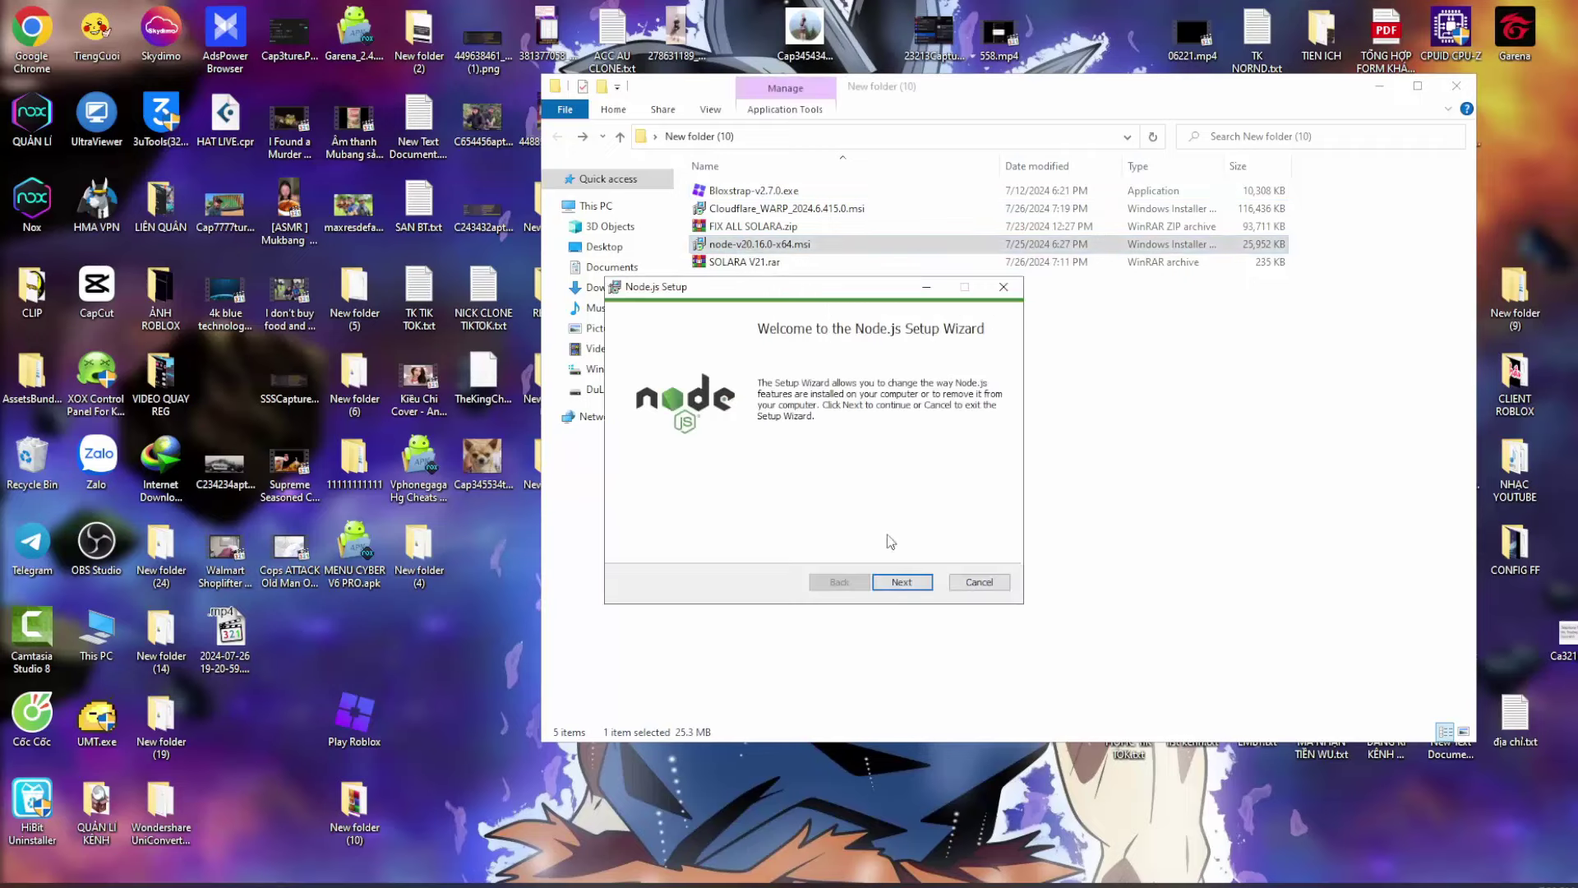
left_click(979, 582)
left_click(781, 478)
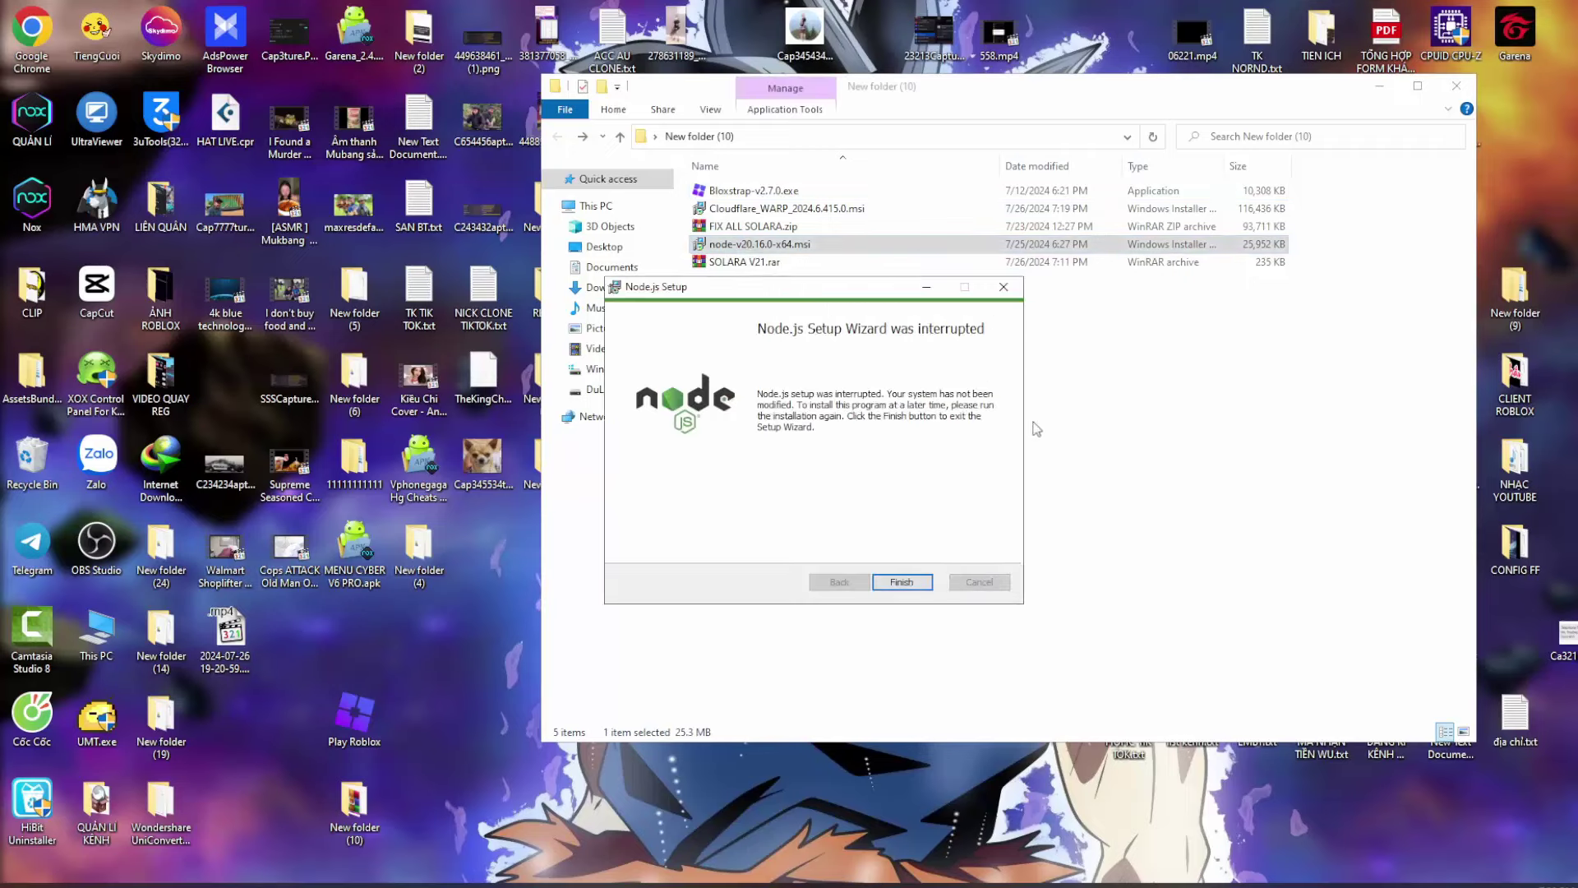
left_click(1004, 287)
Extract FIX ALL SOLARA.zip into a FIX ALL SOLARA folder inside New folder (10), keeping the default extraction options.
left_click(755, 226)
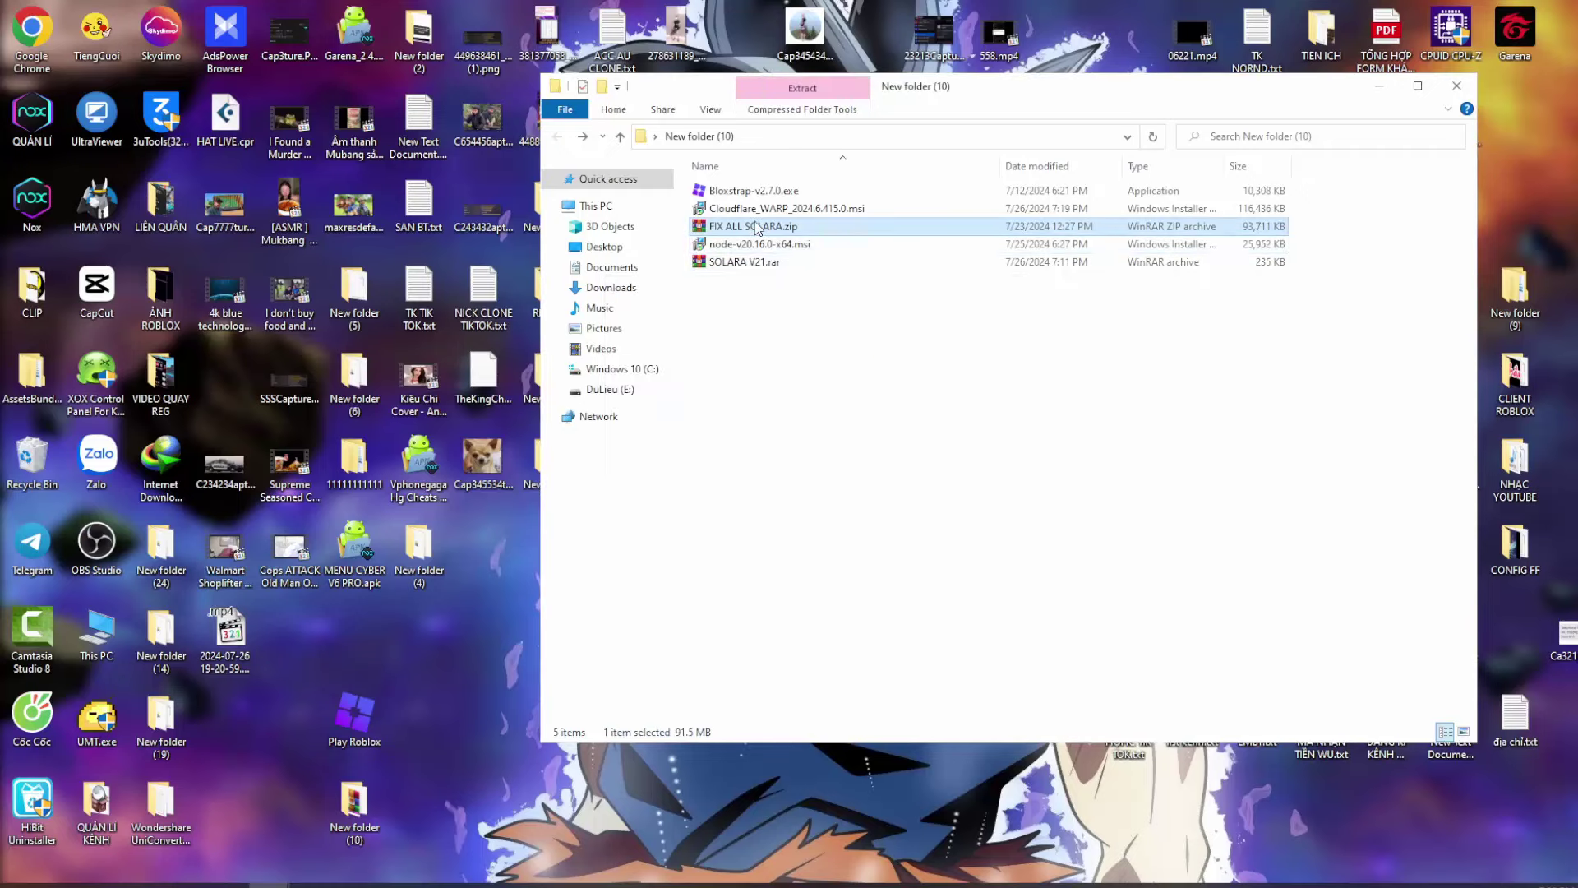
right_click(754, 223)
left_click(813, 289)
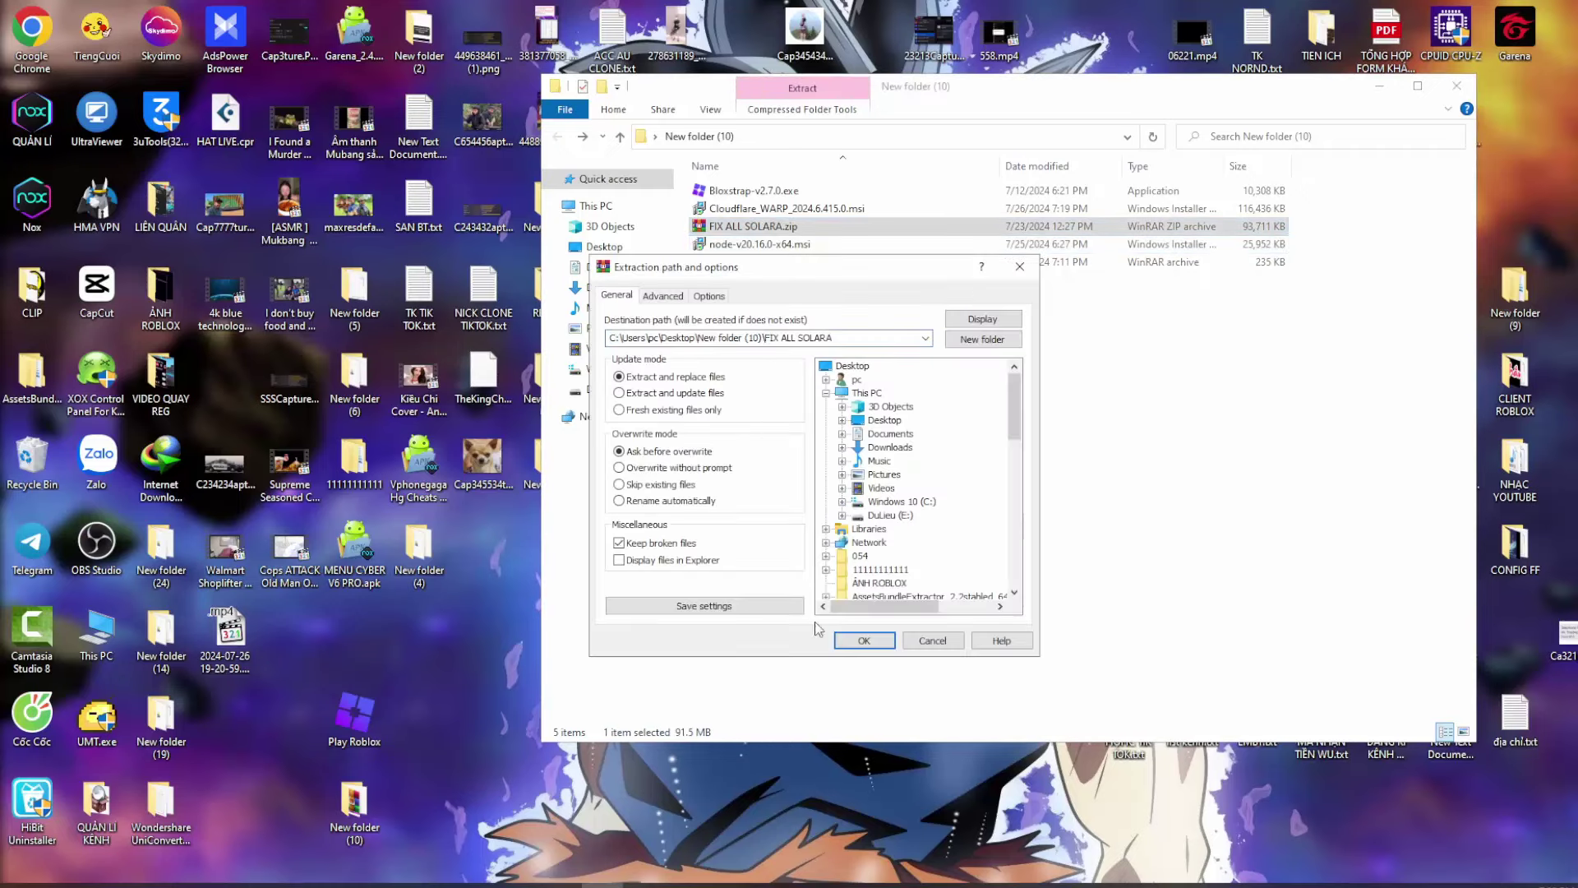
left_click(851, 639)
Check the windowsdesktop.exe runtime installer in the extracted FIX ALL SOLARA folder, close it, and return to New folder (10).
double_click(740, 190)
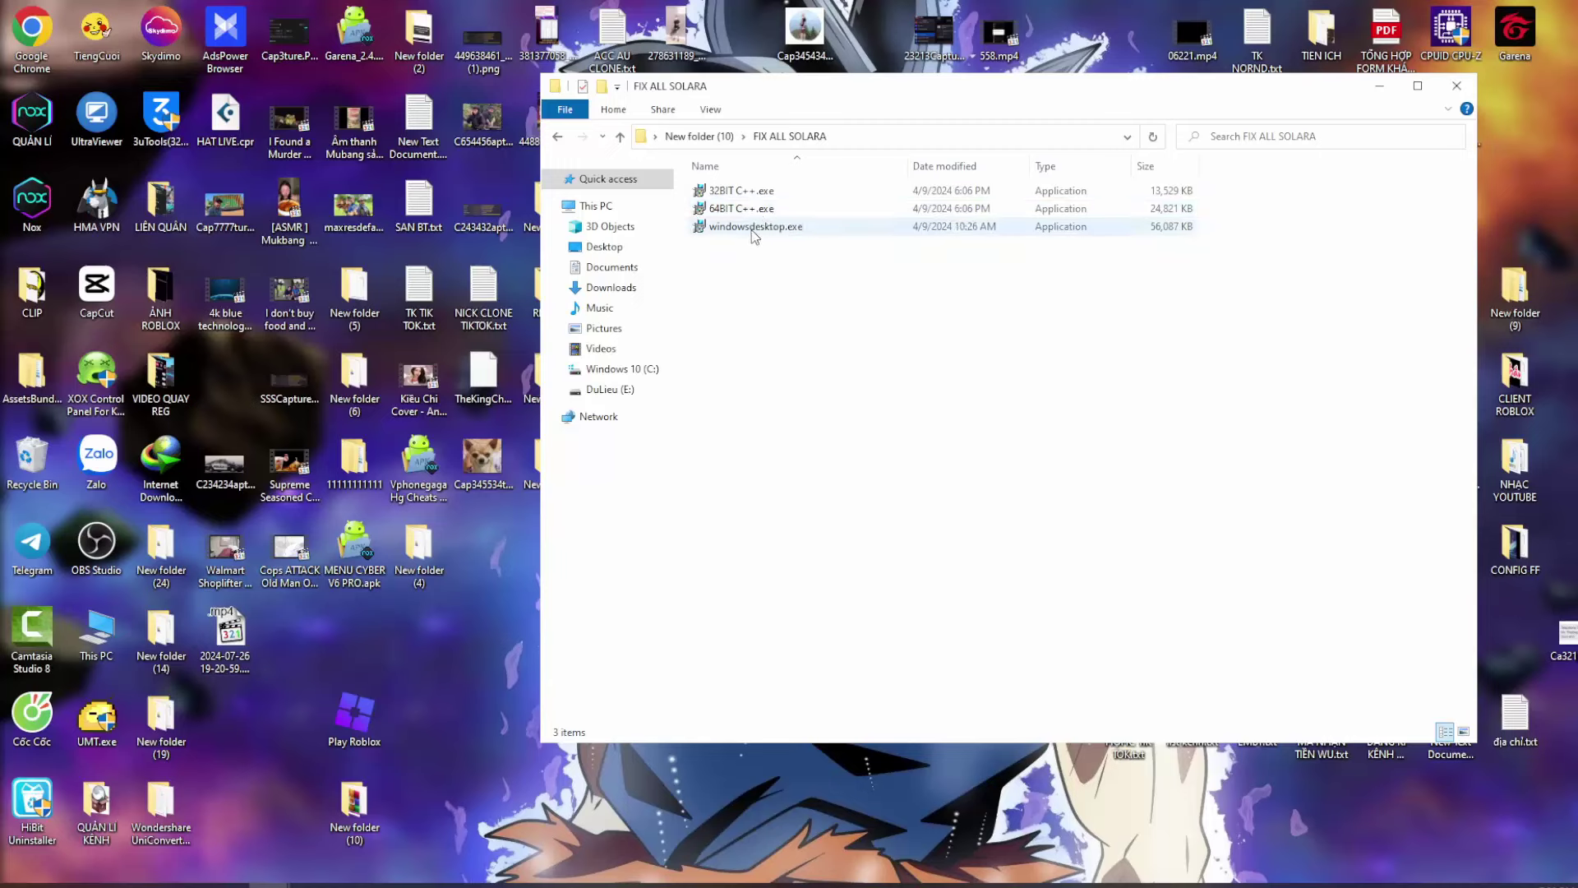
double_click(758, 229)
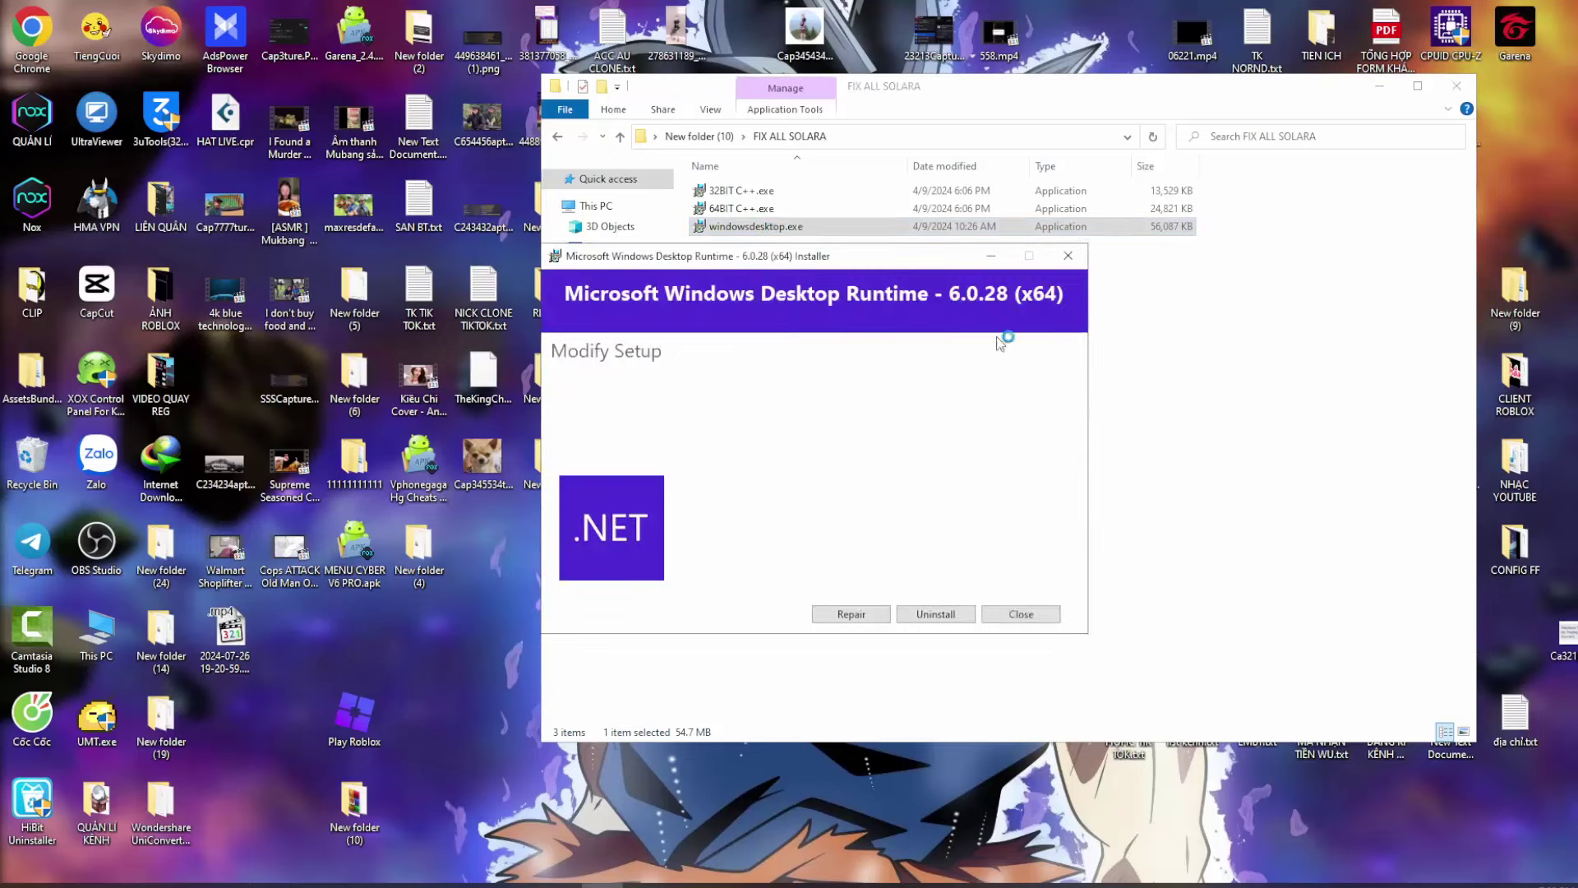
left_click(1042, 619)
key("Return")
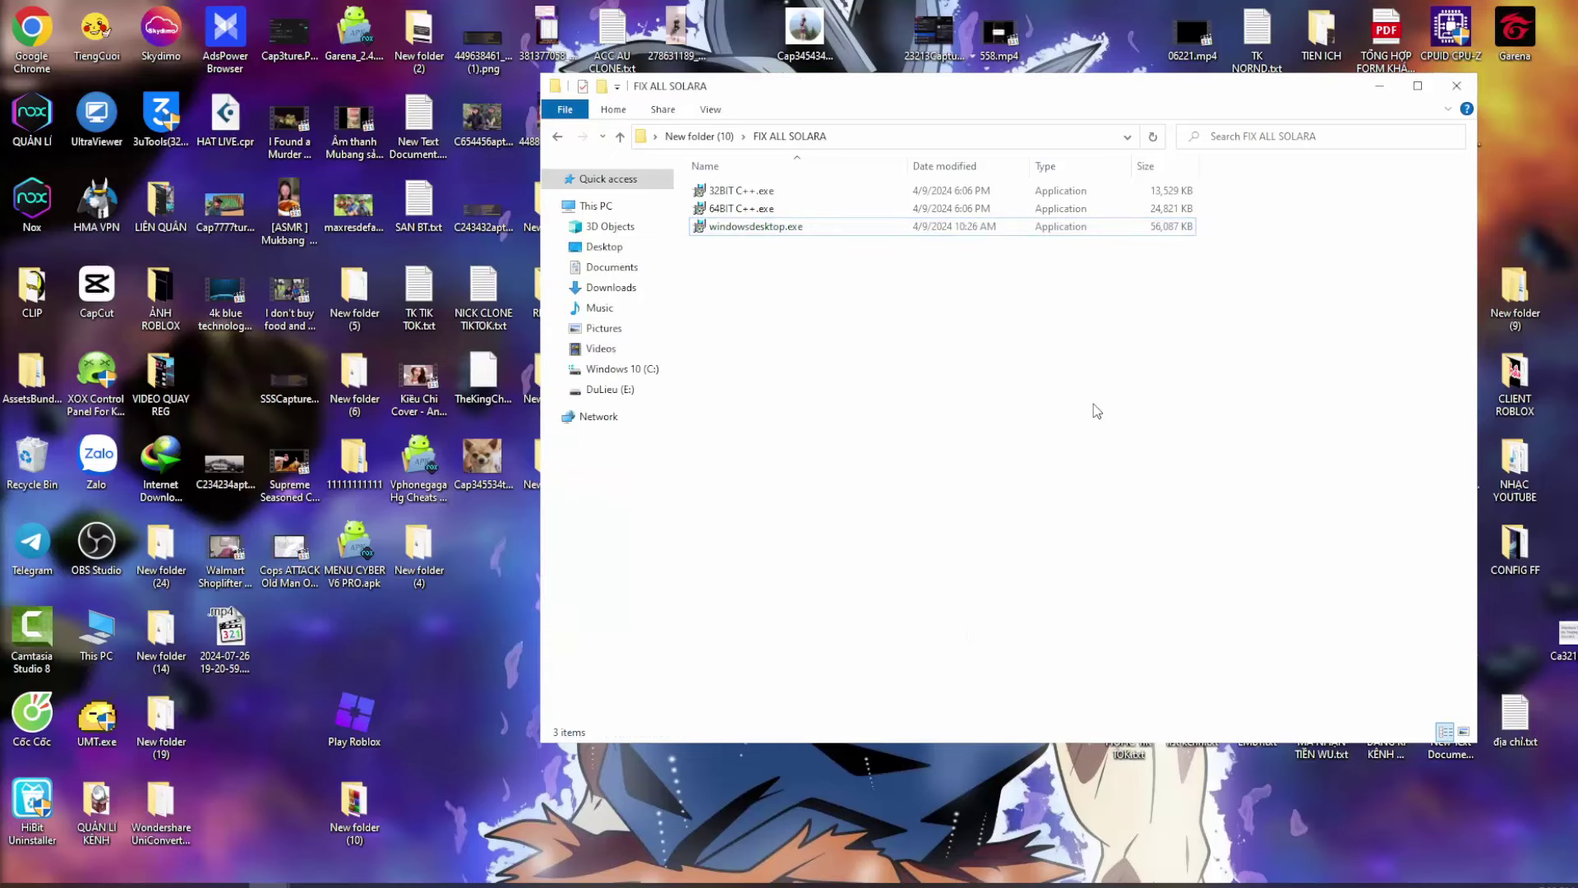
key("alt+Left")
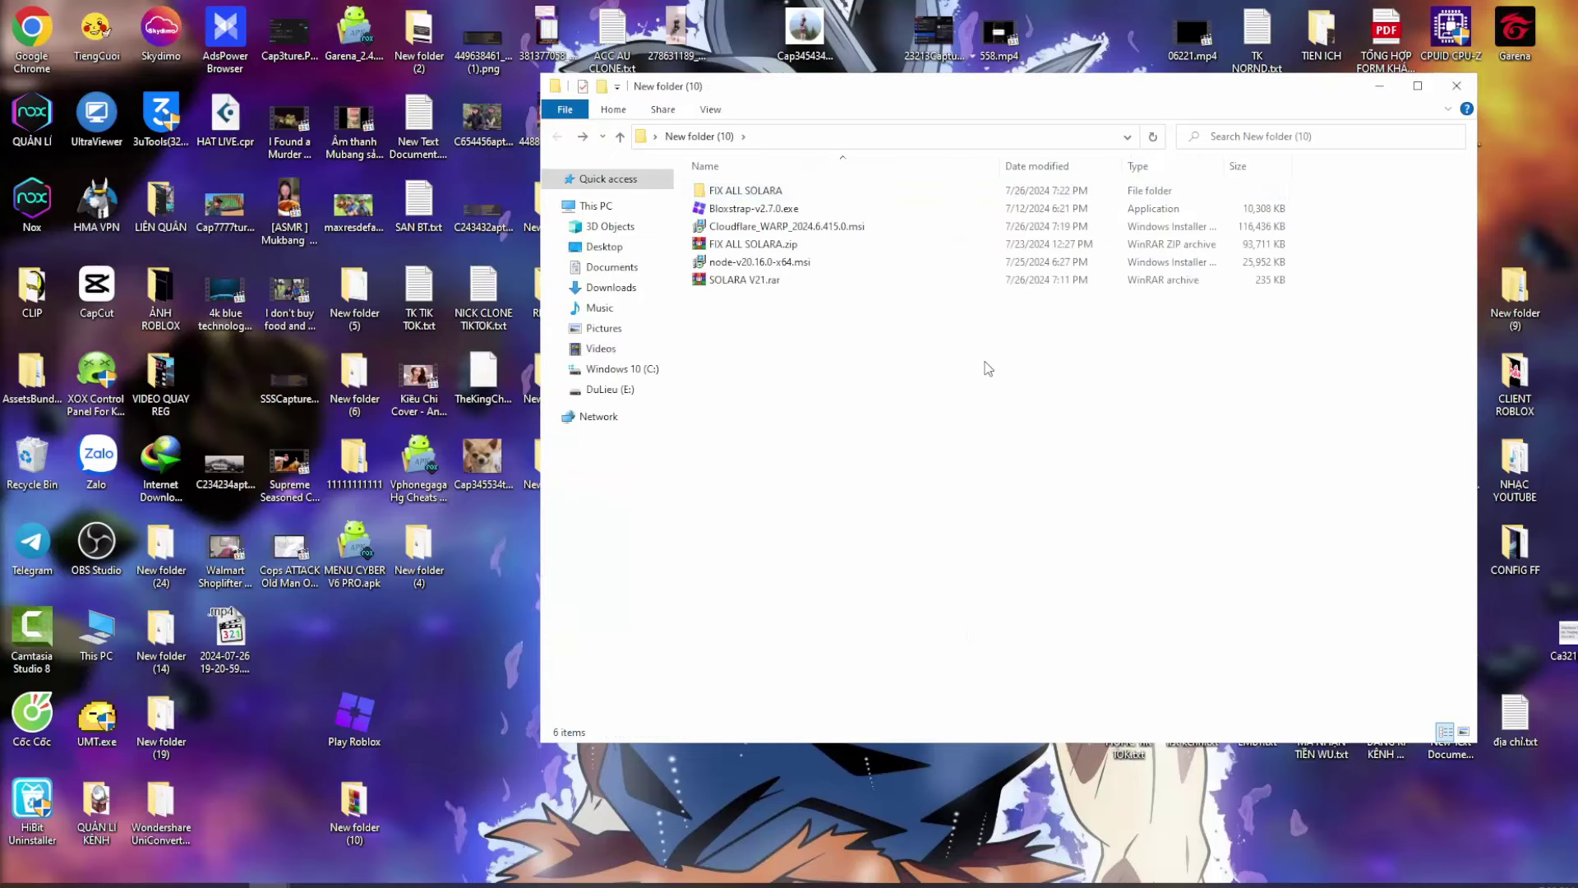
Extract the SOLARA V21 archive into a SOLARA V21 folder inside New folder (10).
right_click(757, 283)
left_click(808, 362)
left_click(864, 640)
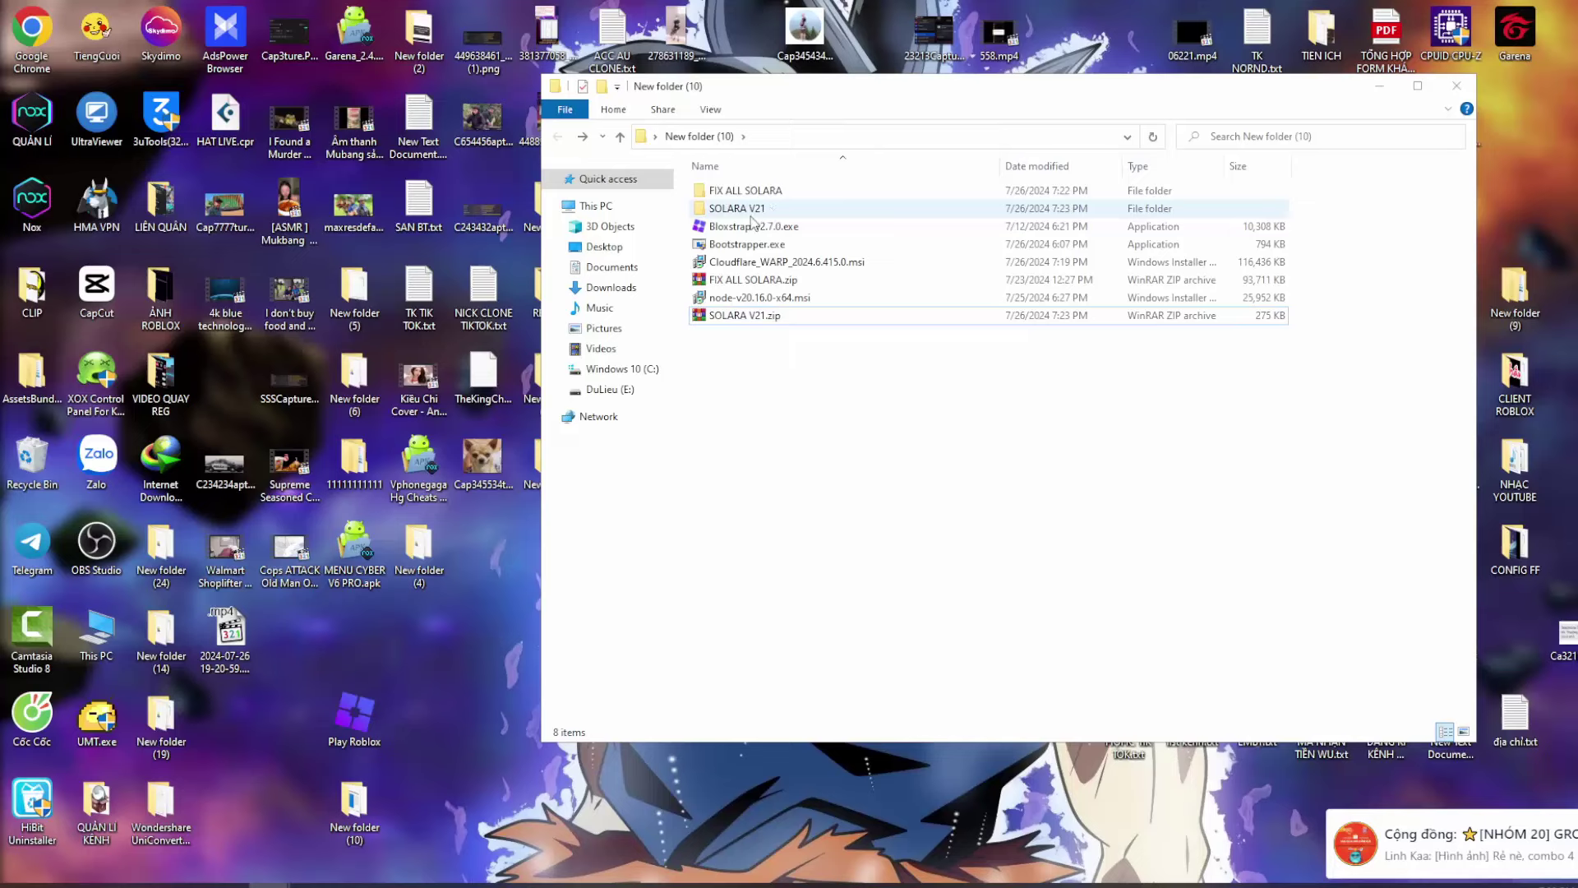
Try to run Bootstrapper.exe from the SOLARA V21 folder, and close its console window.
double_click(752, 210)
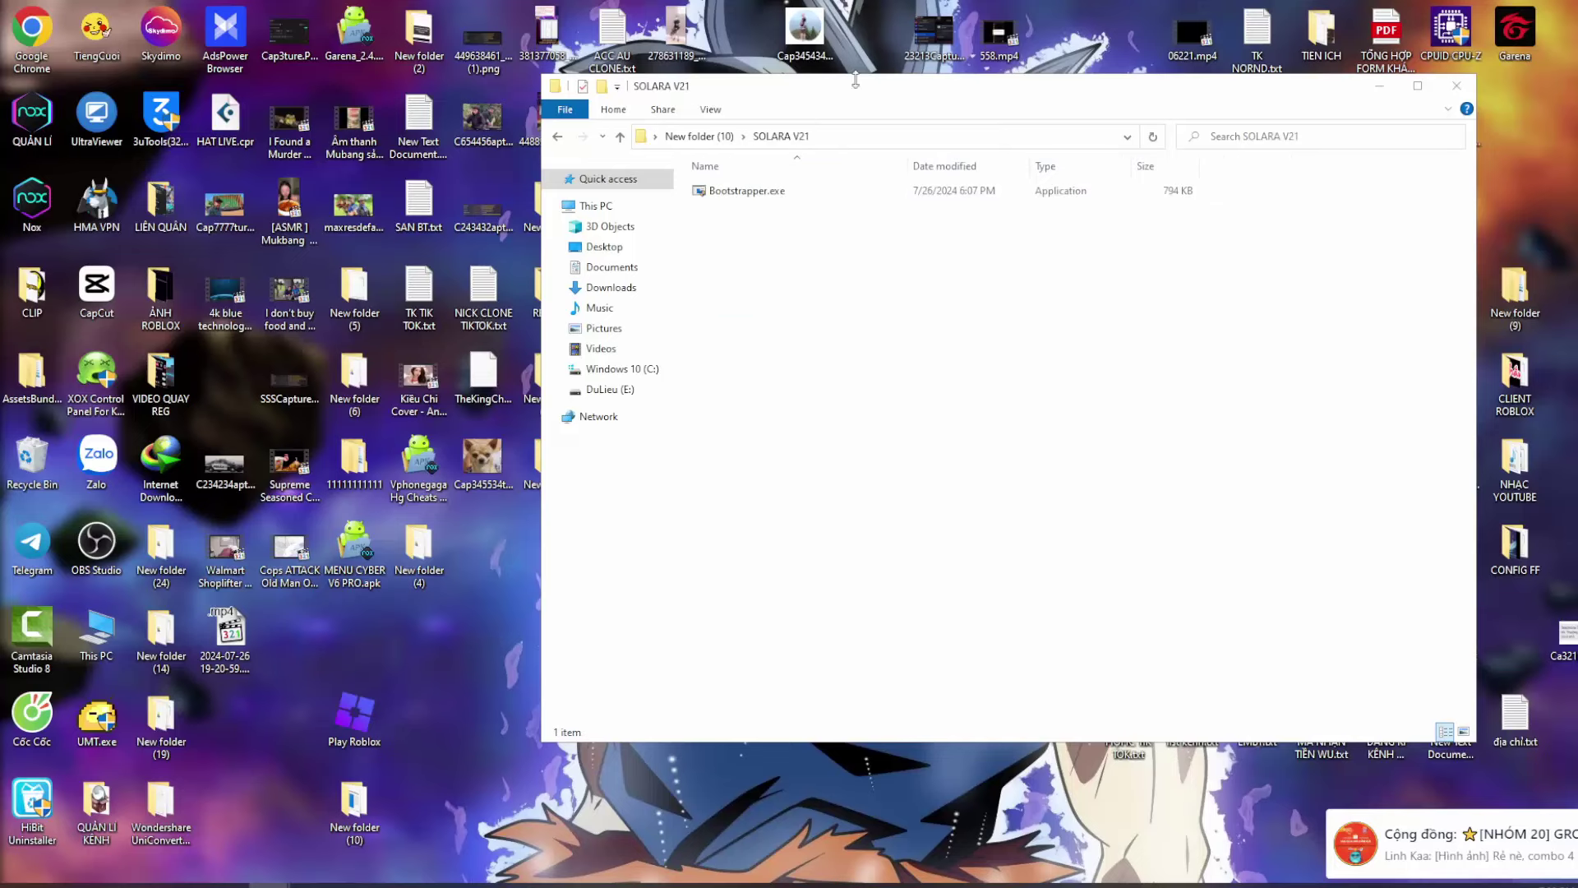
left_click_drag(851, 76, 621, 106)
double_click(526, 211)
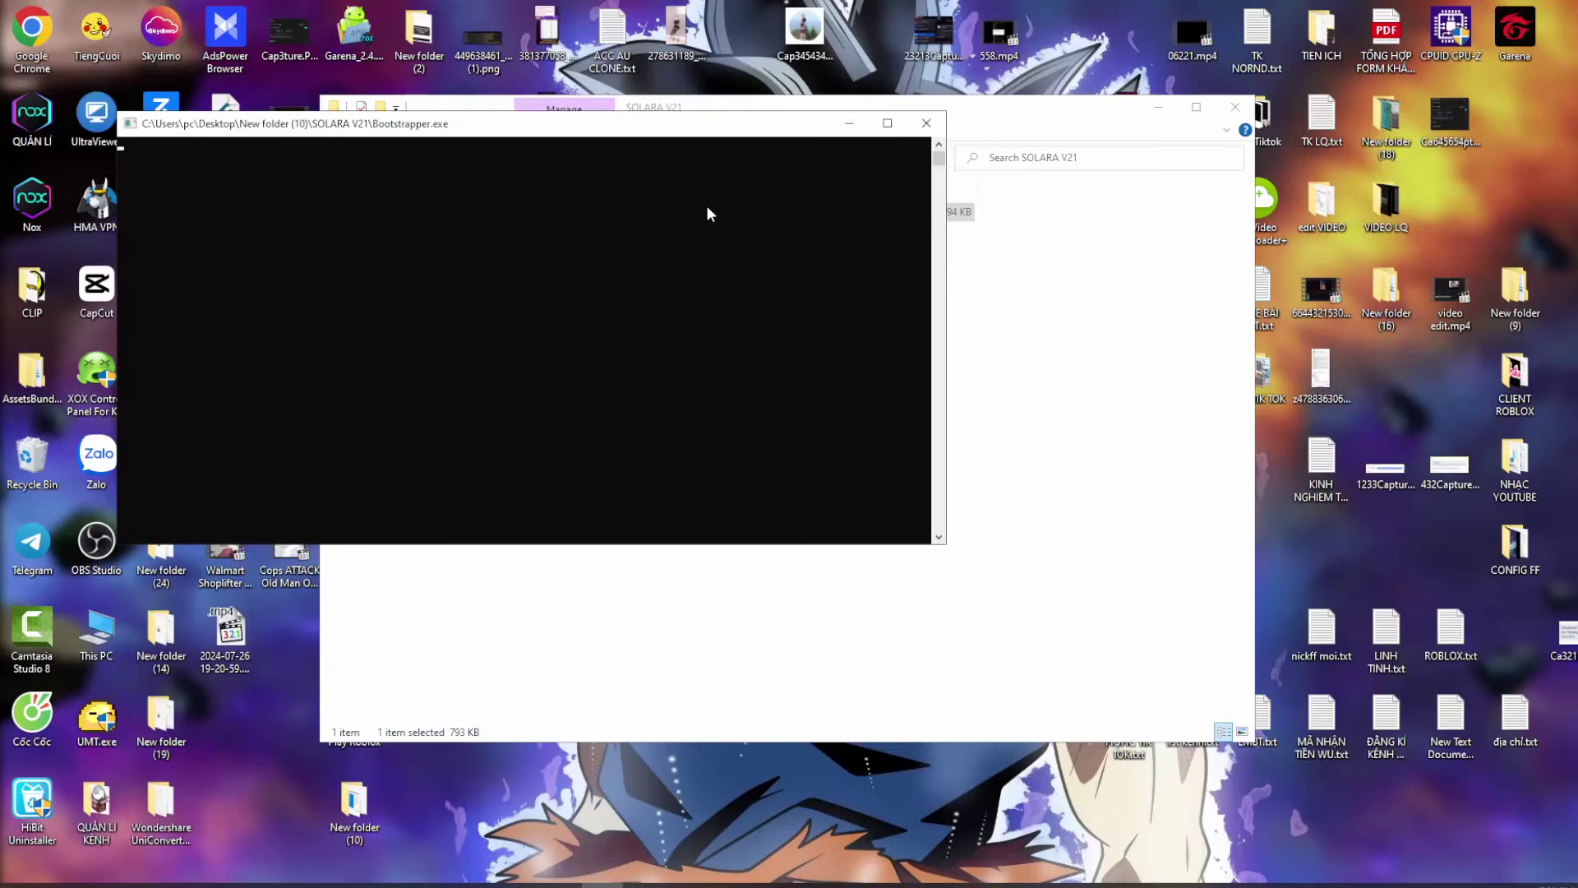
left_click(927, 123)
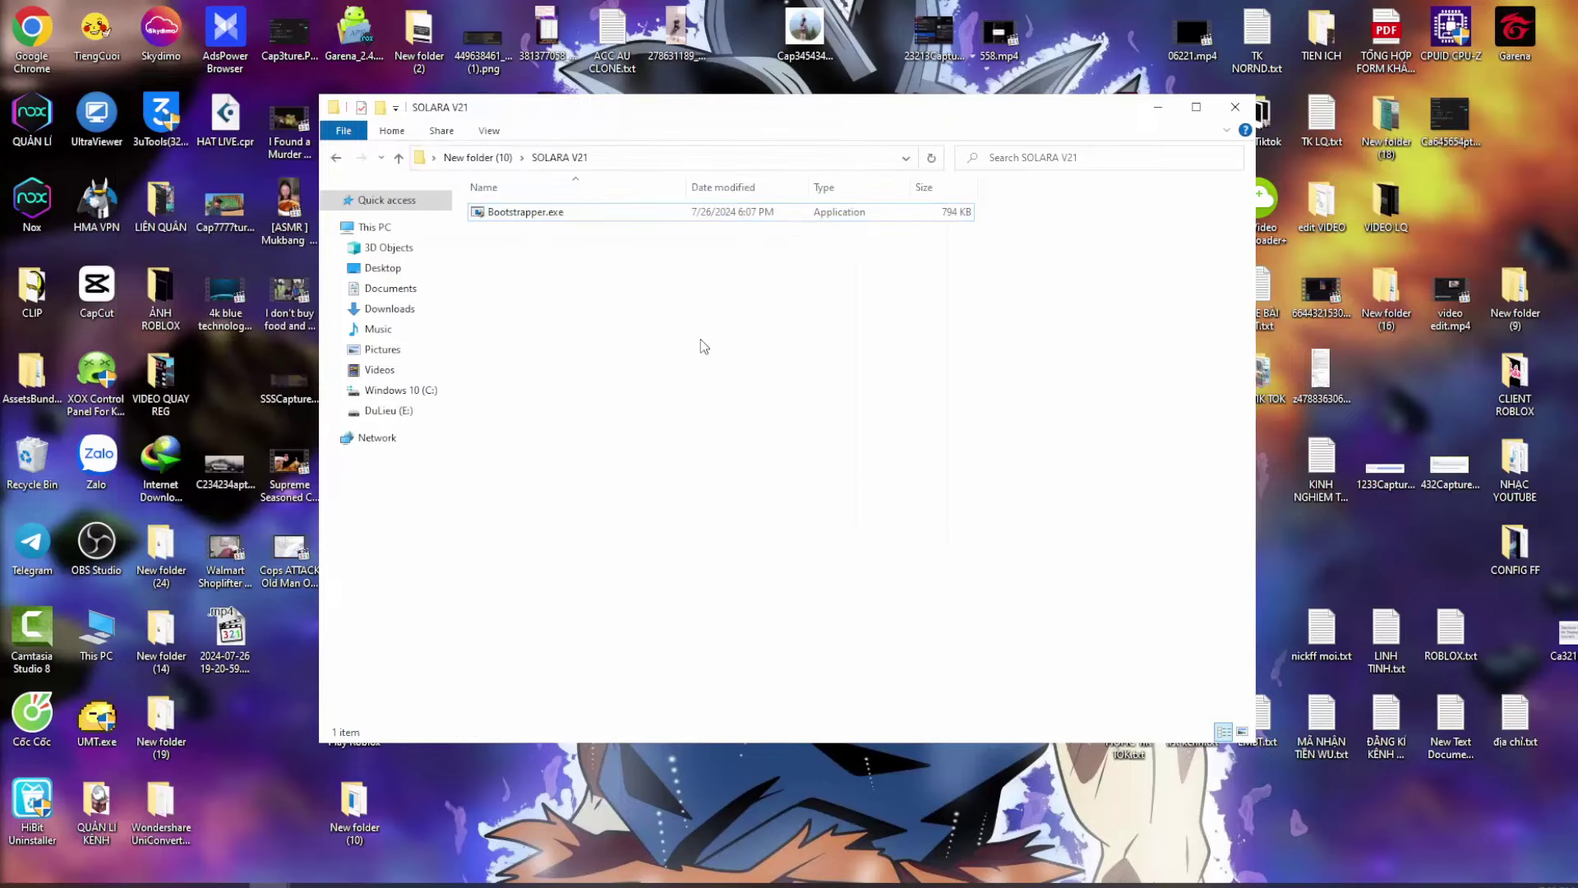
Install Cloudflare WARP from Cloudflare_WARP_2024.6.415.0.msi in New folder (10) and finish the setup wizard.
key("BackSpace")
double_click(584, 282)
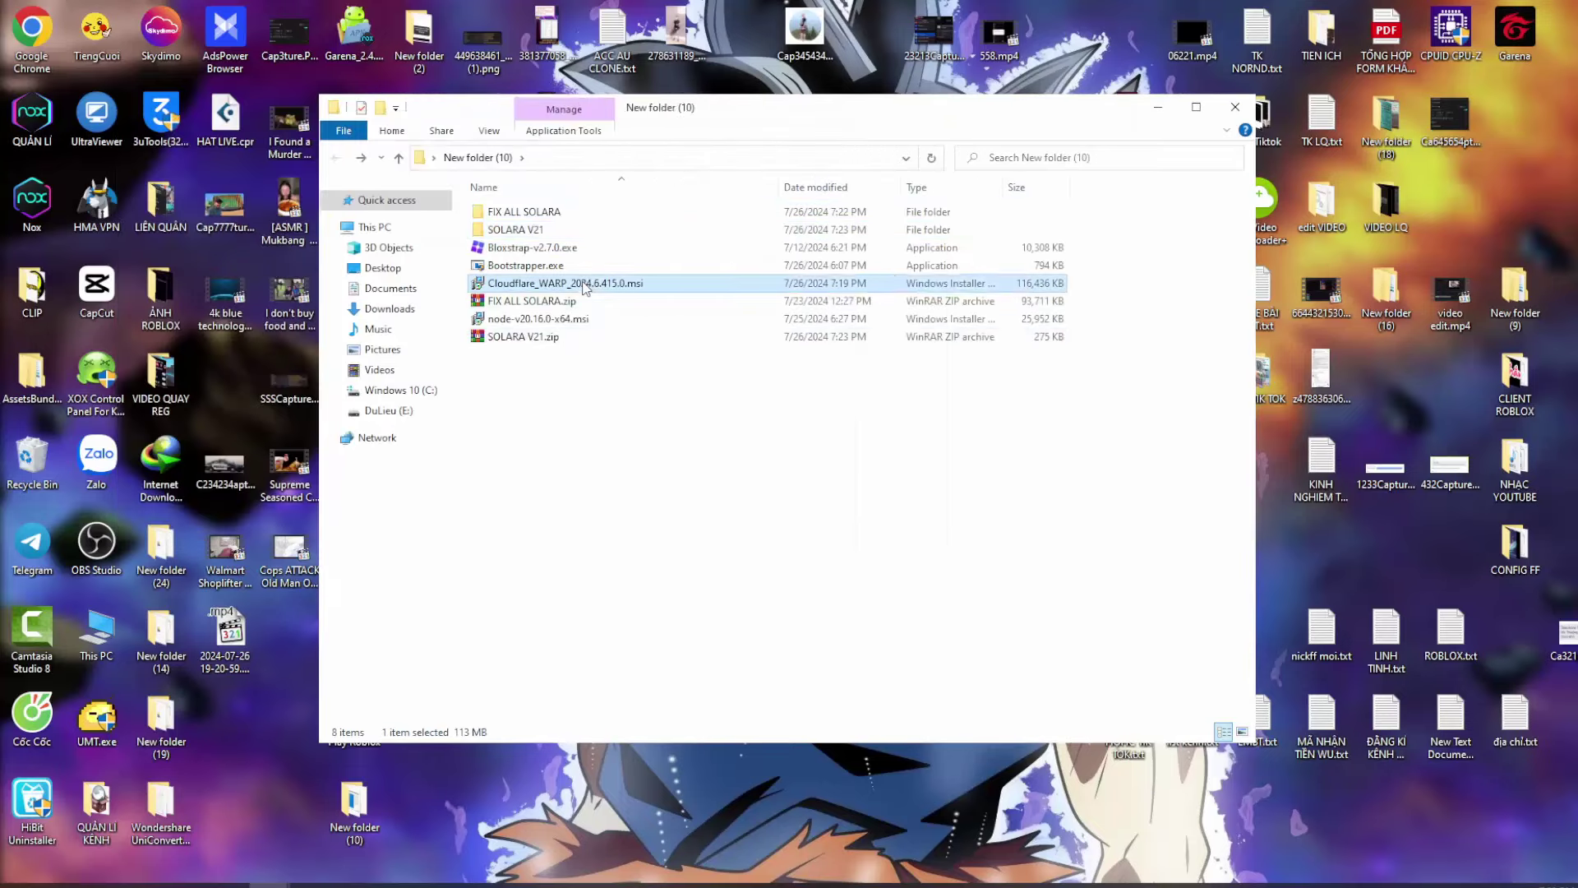
left_click(916, 577)
left_click(910, 585)
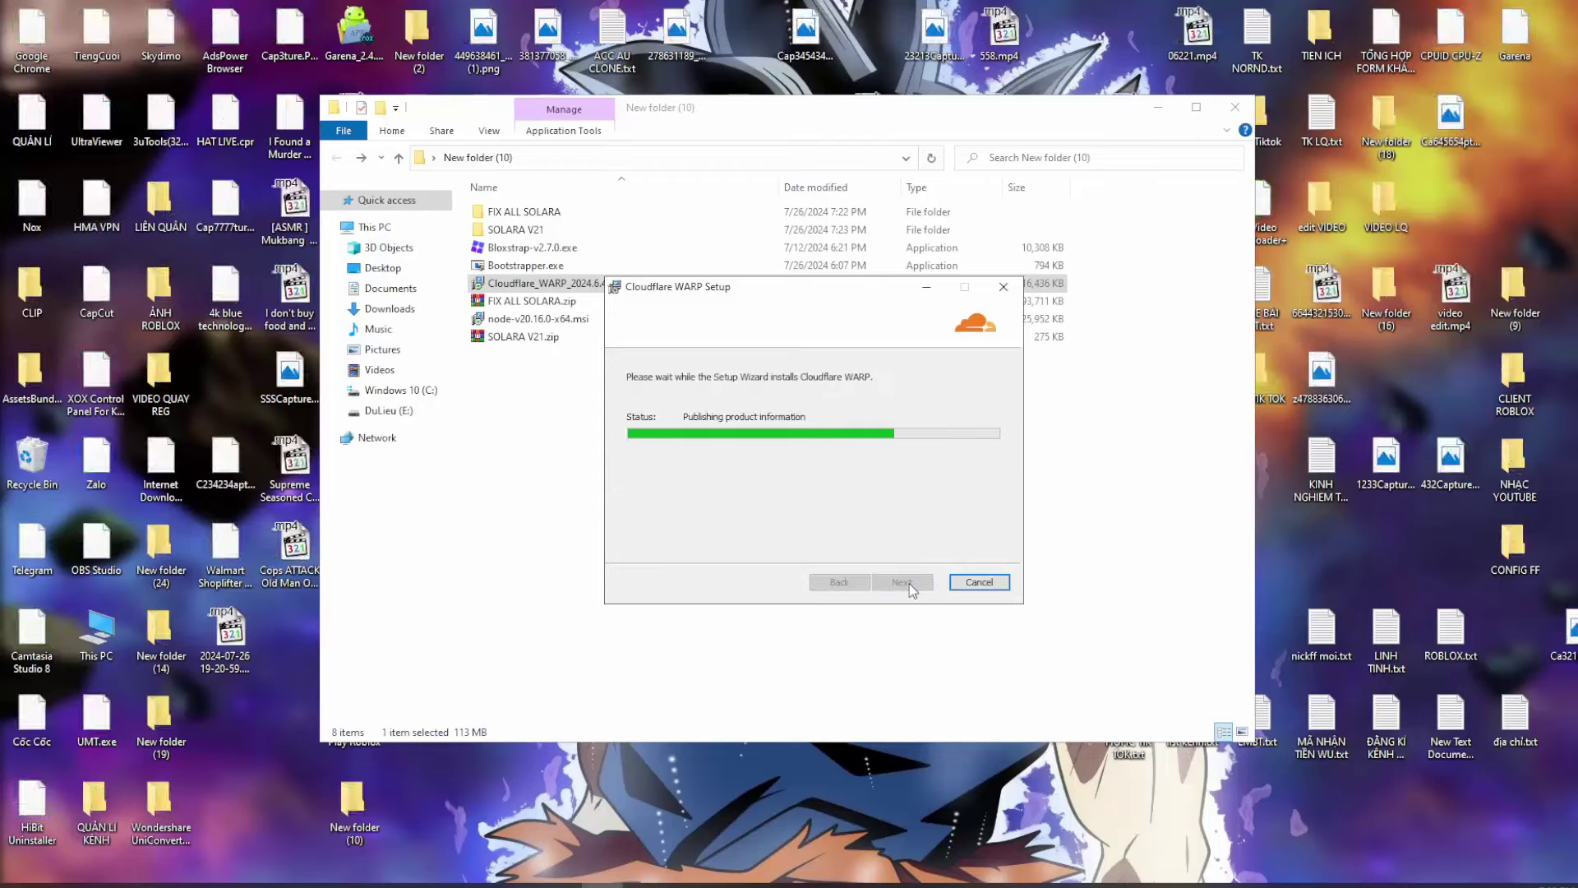
left_click(912, 589)
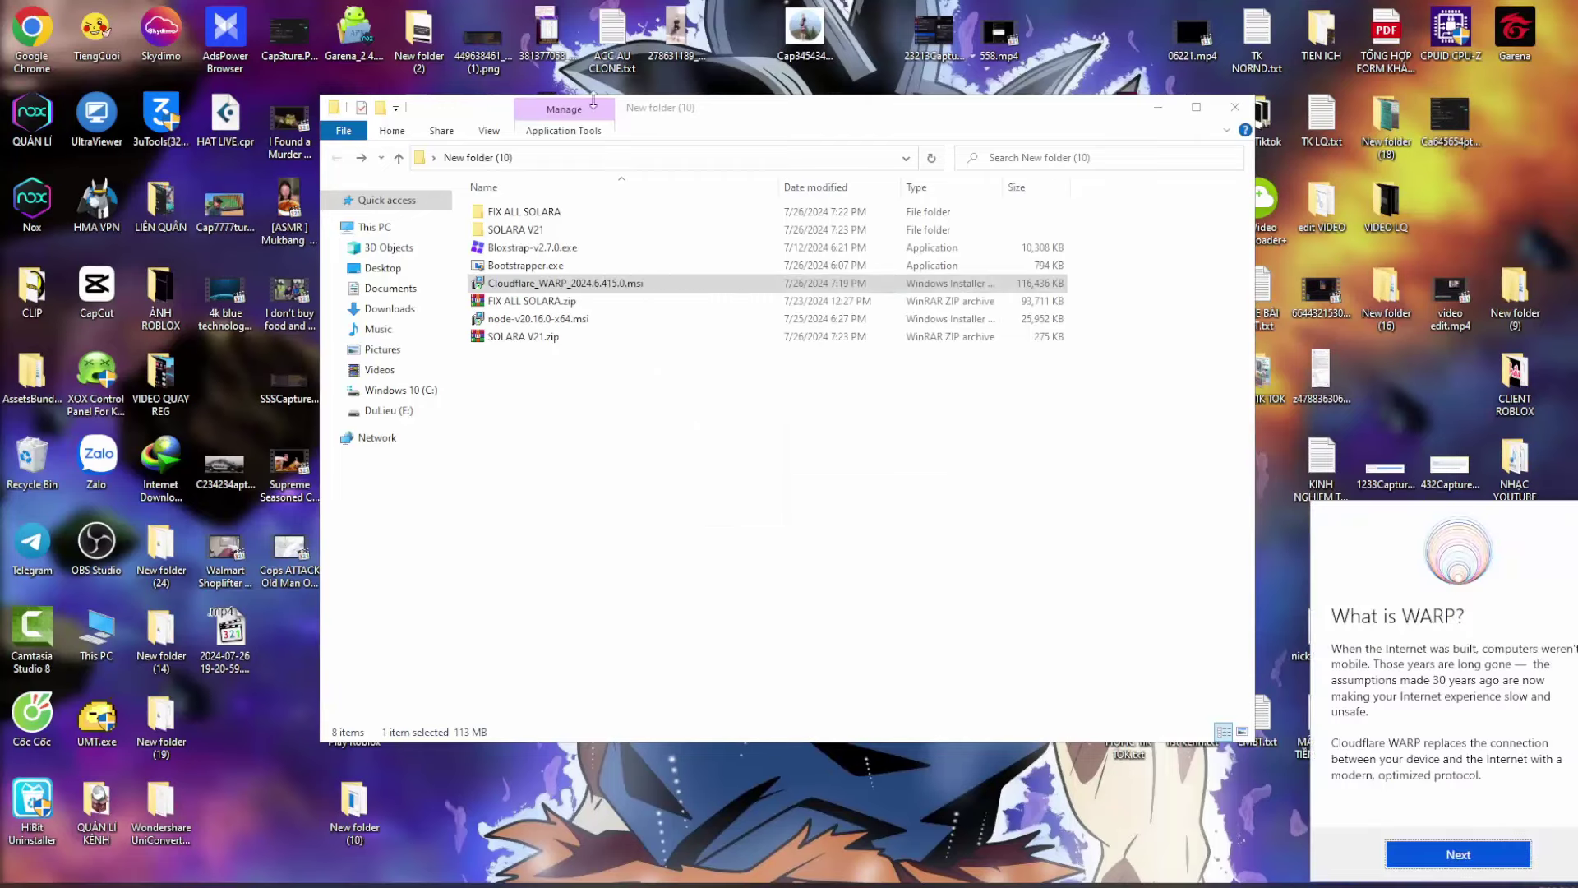
Complete the Cloudflare WARP introduction, switch the WARP connection on, and dismiss its window.
left_click(1474, 836)
left_click(1501, 869)
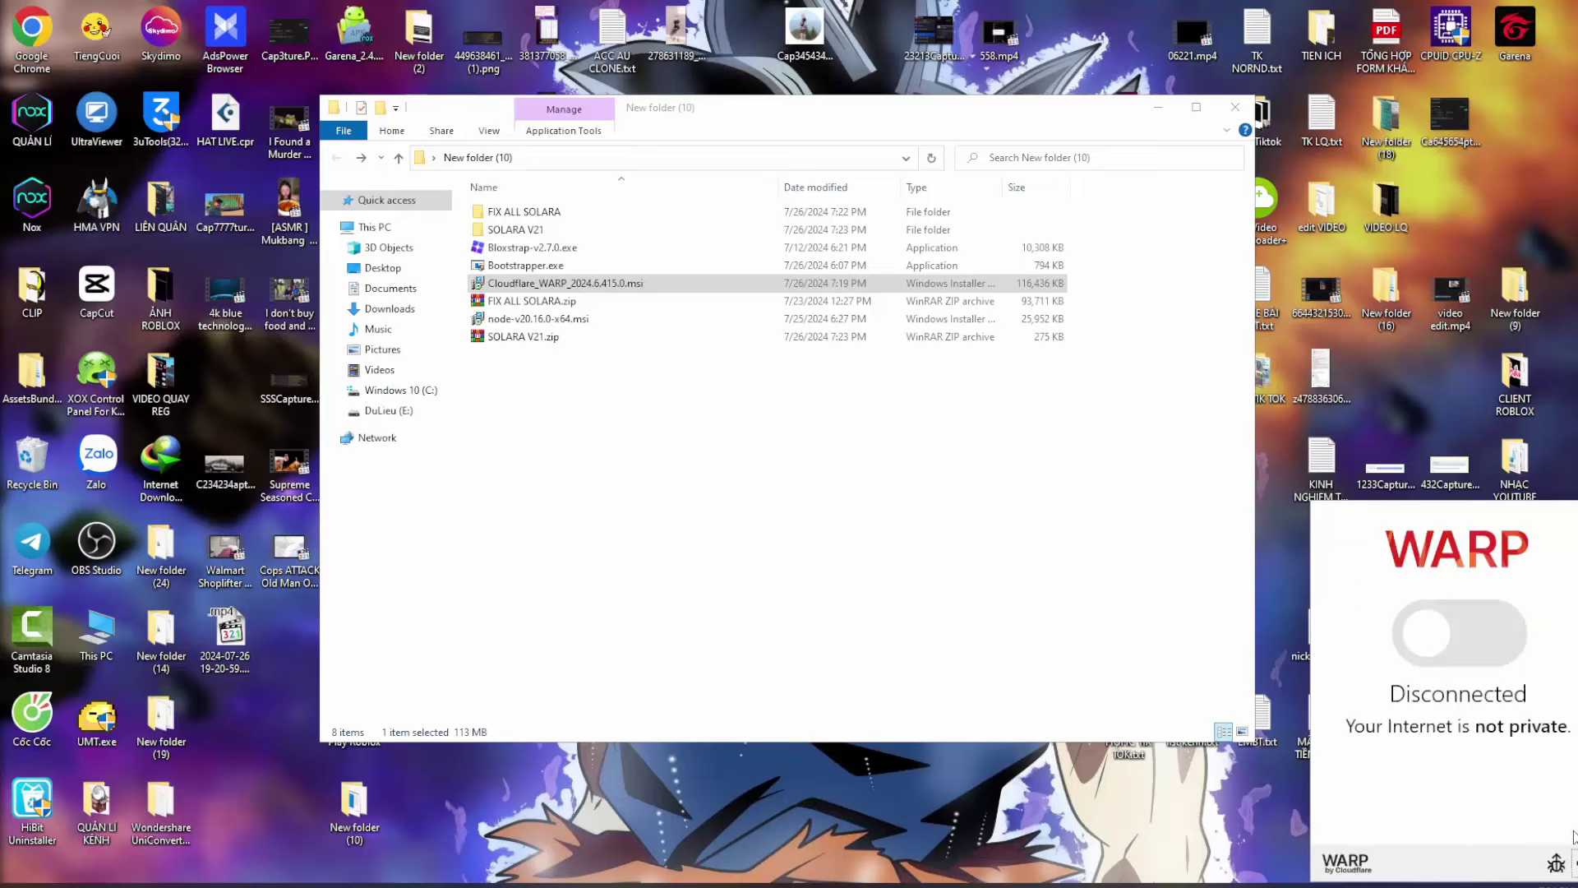
left_click(1556, 862)
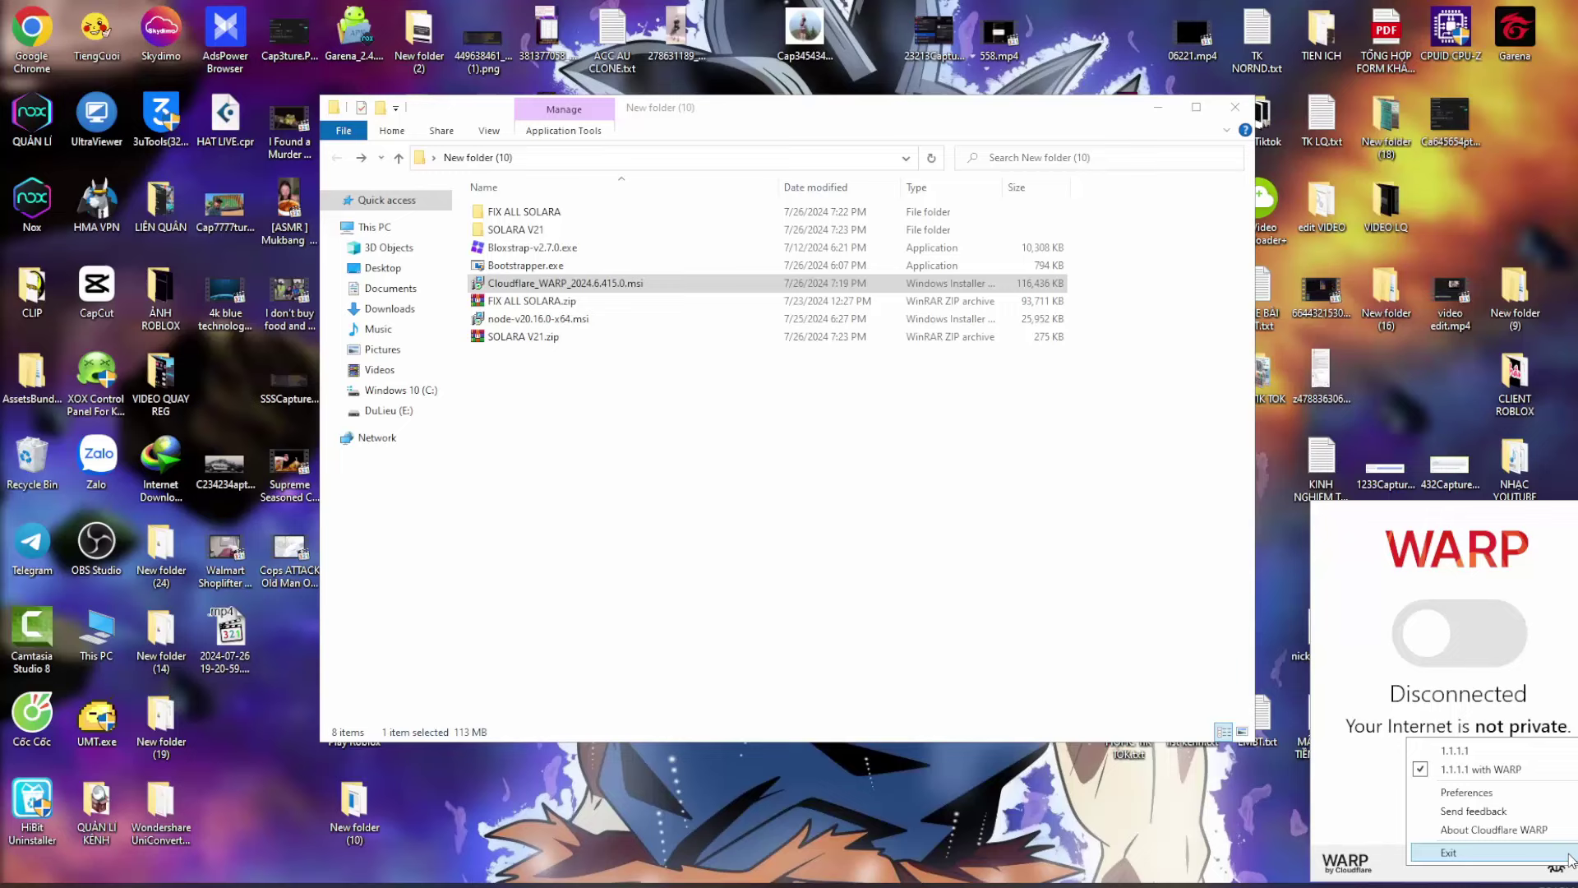
left_click(1526, 800)
left_click(1480, 645)
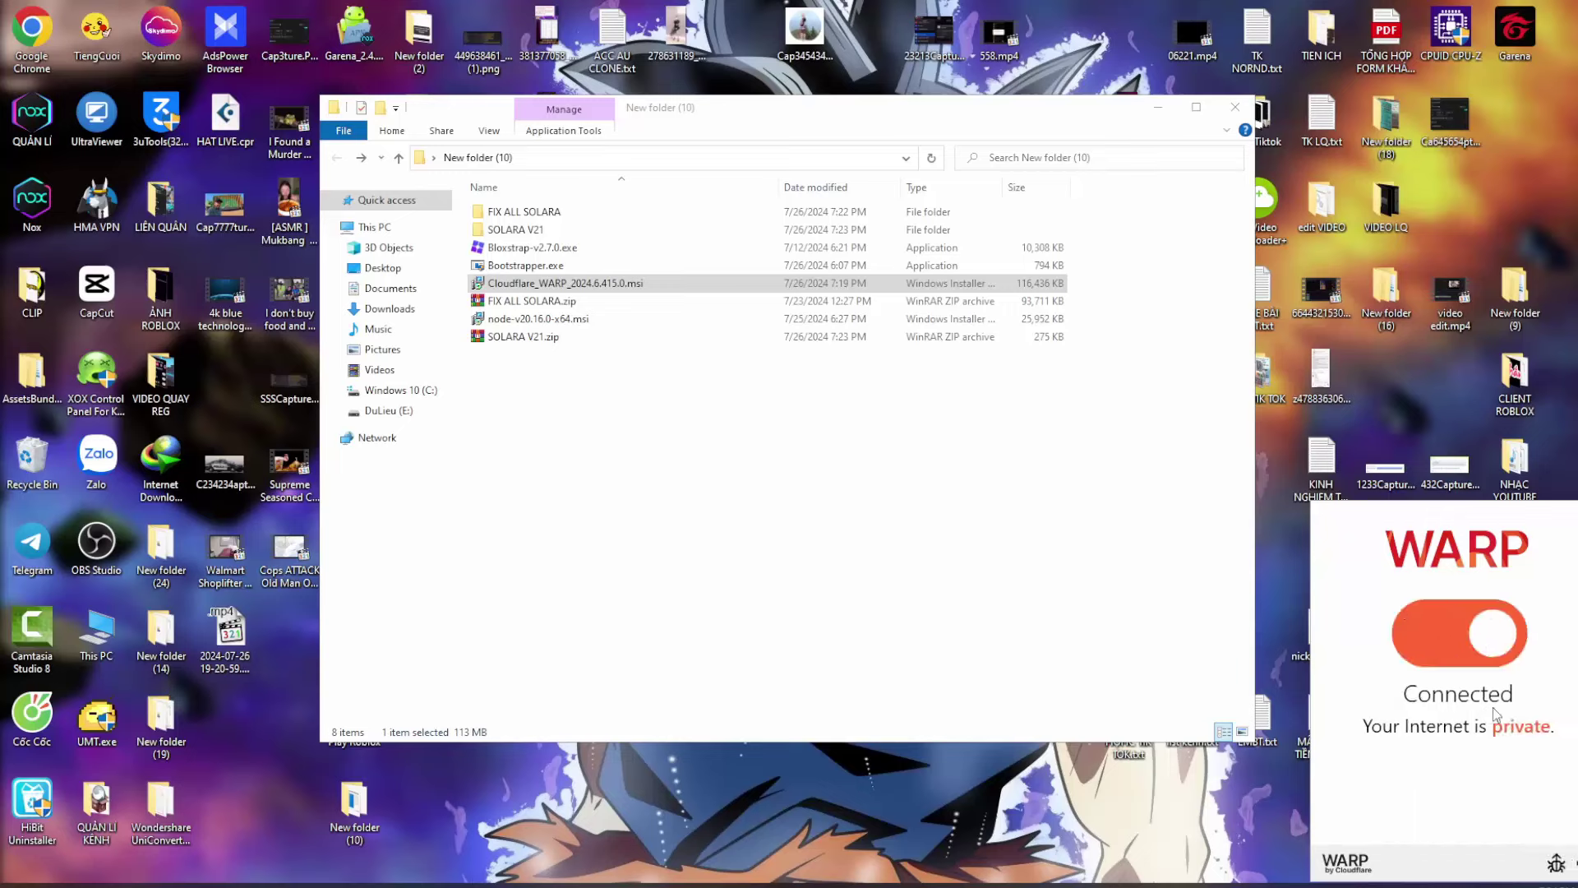
left_click(783, 549)
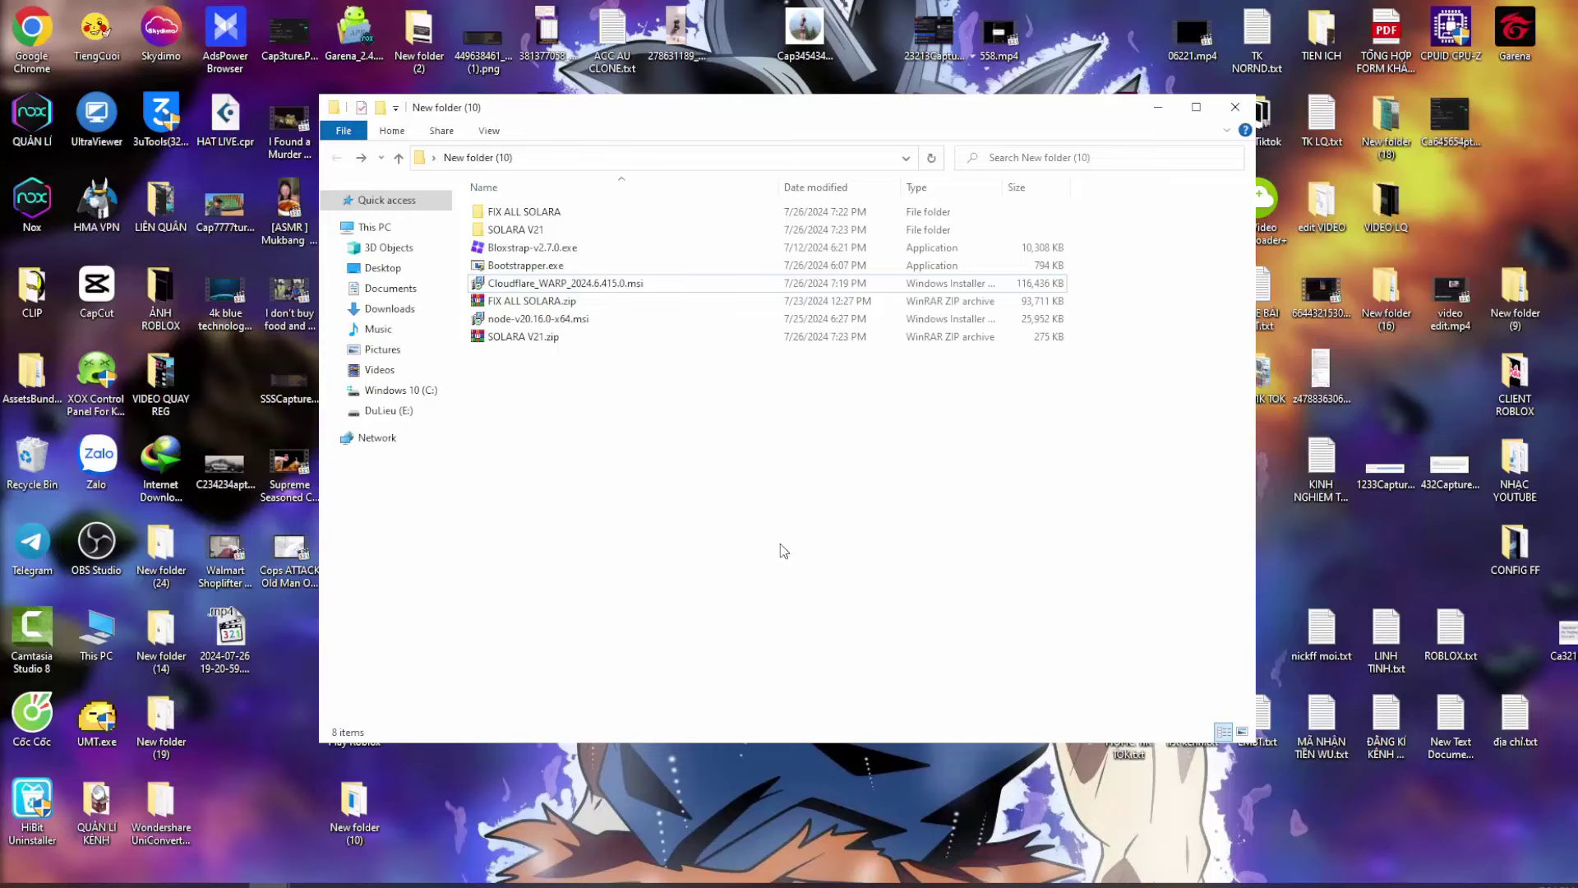
Run Bootstrapper.exe from the SOLARA V21 folder to launch Solara, and minimize the folder window.
left_click(576, 237)
double_click(576, 235)
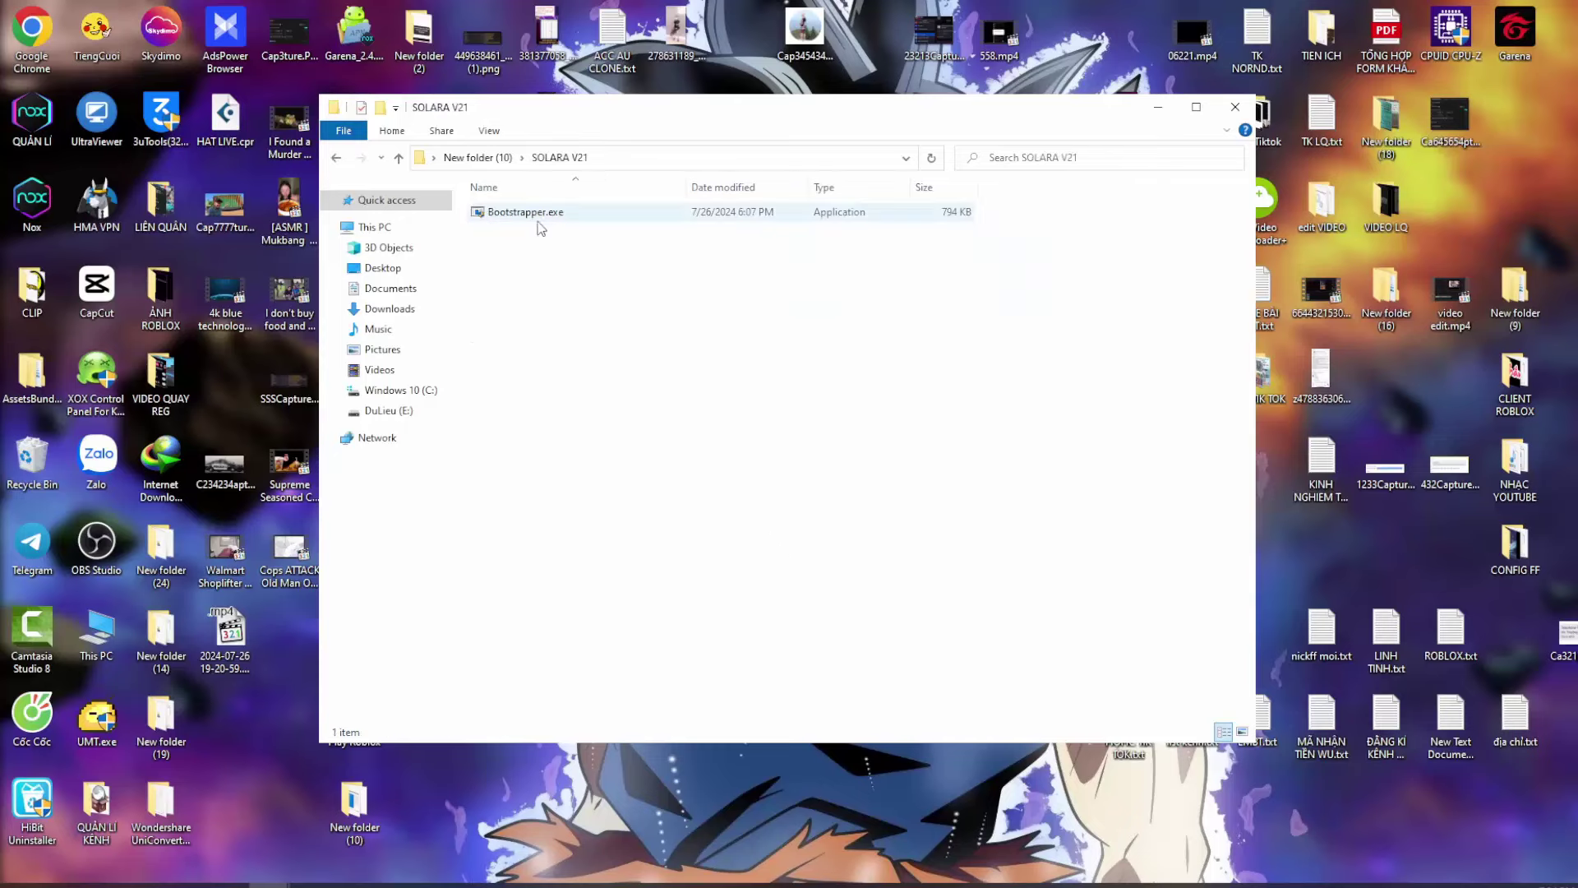
double_click(538, 214)
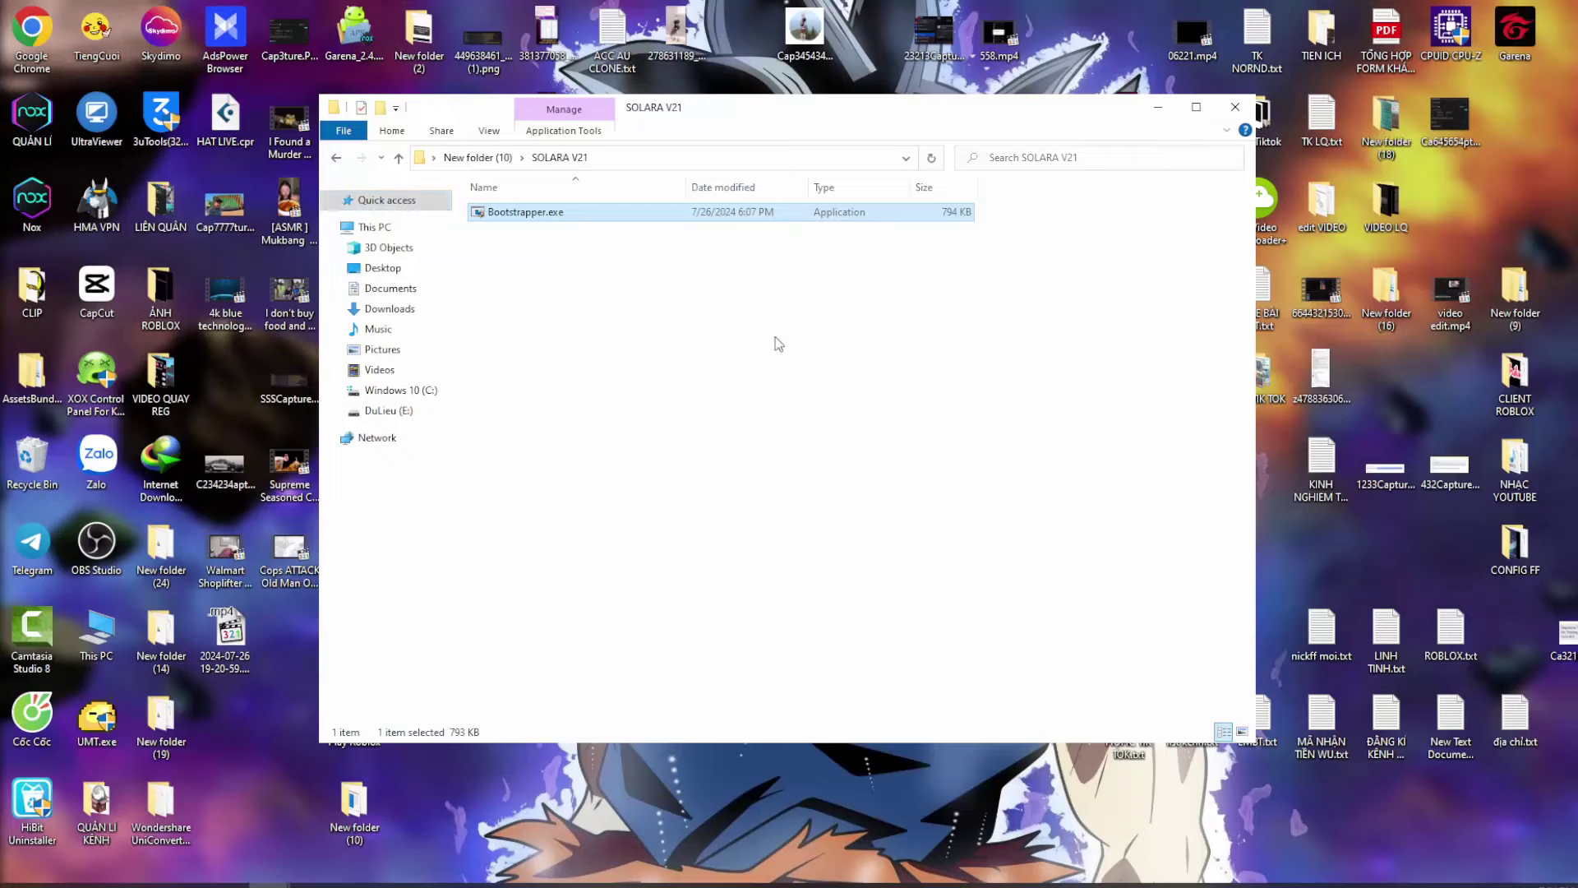
left_click_drag(752, 285, 879, 284)
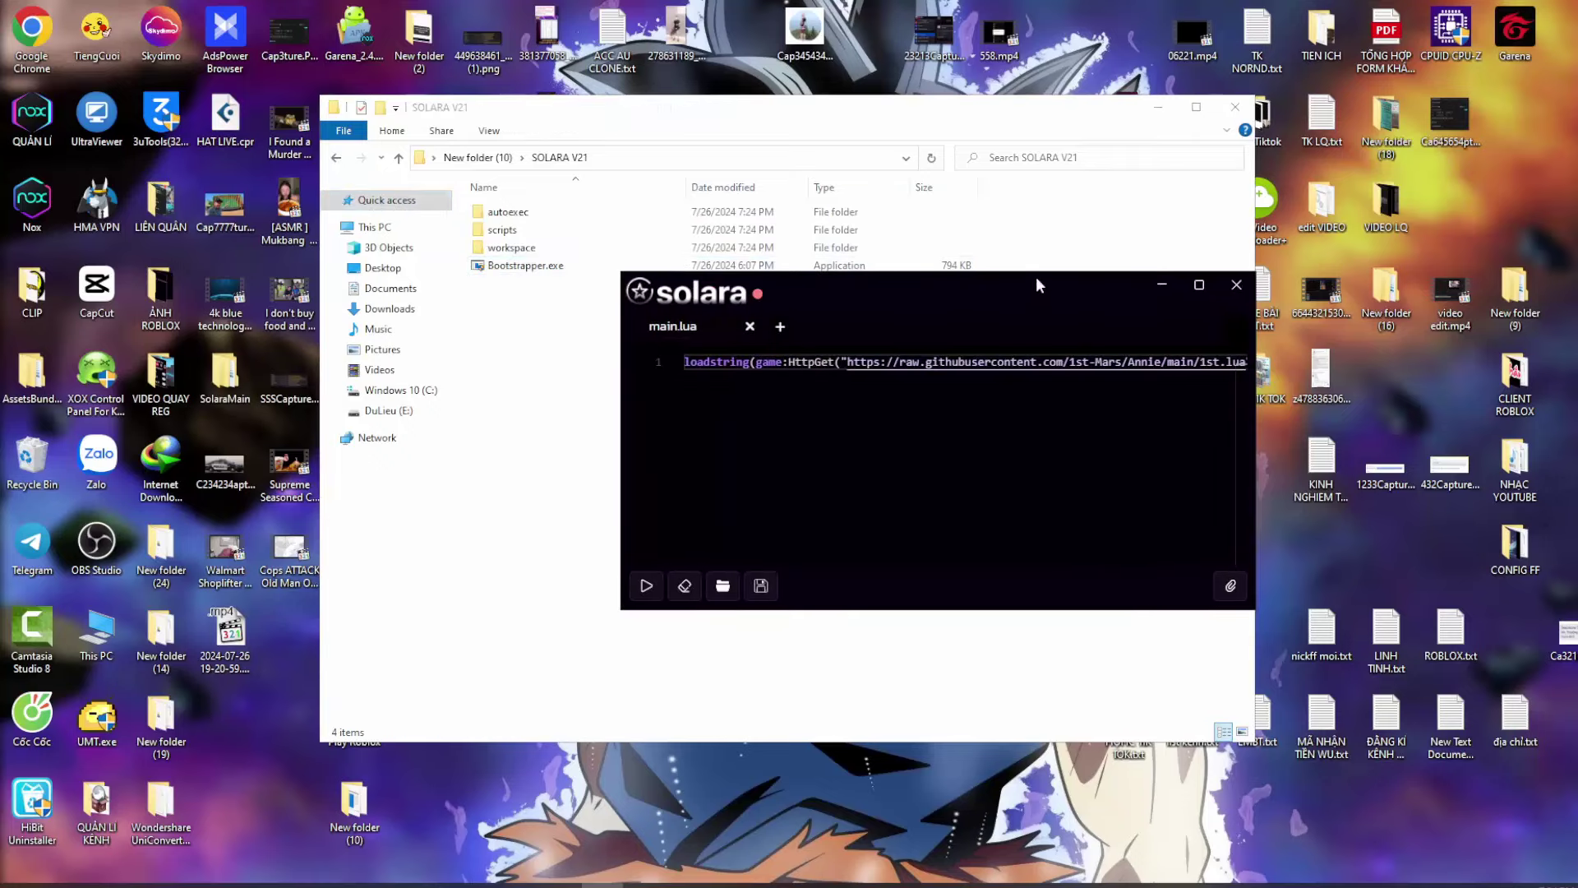
left_click(1159, 107)
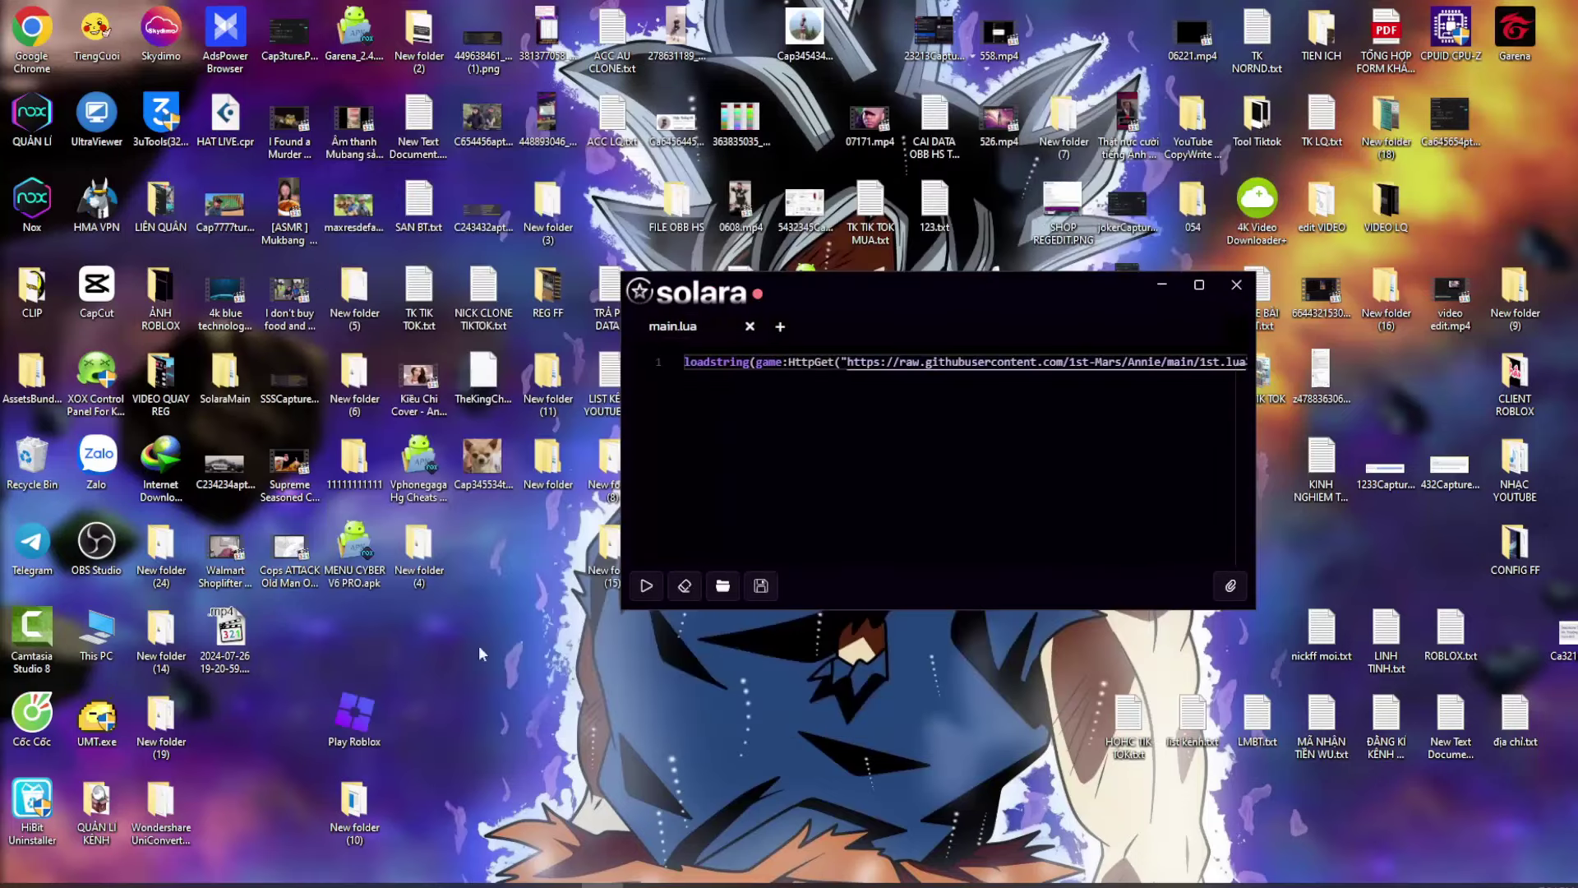
Launch Roblox from the Play Roblox desktop shortcut, enlarge its window and place the Solara window over its side.
double_click(356, 723)
left_click_drag(864, 296, 930, 291)
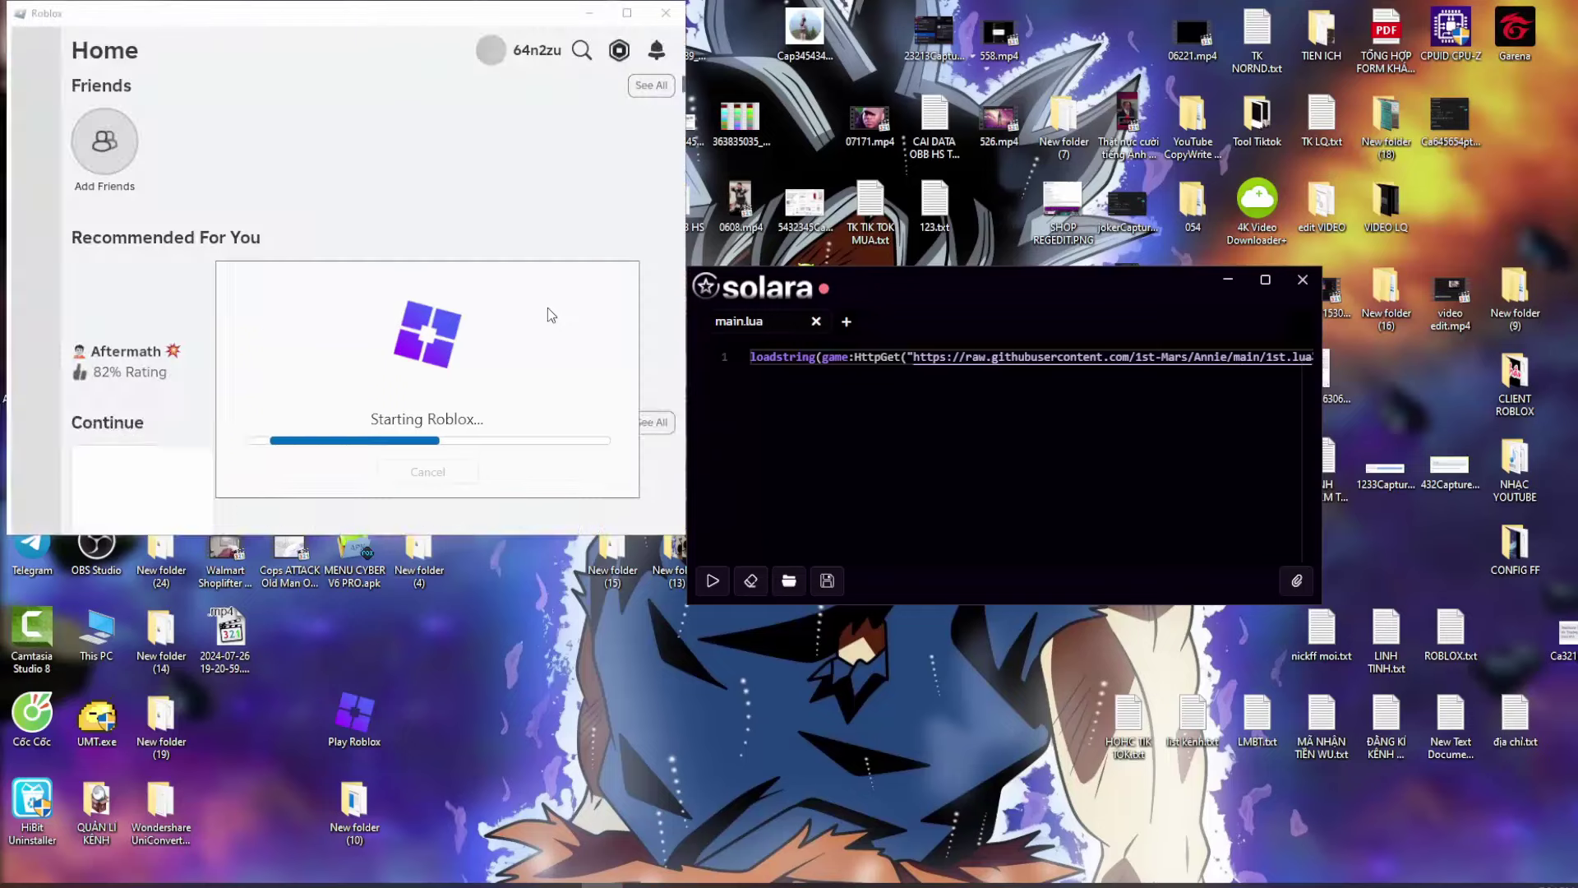
left_click_drag(918, 281, 1207, 194)
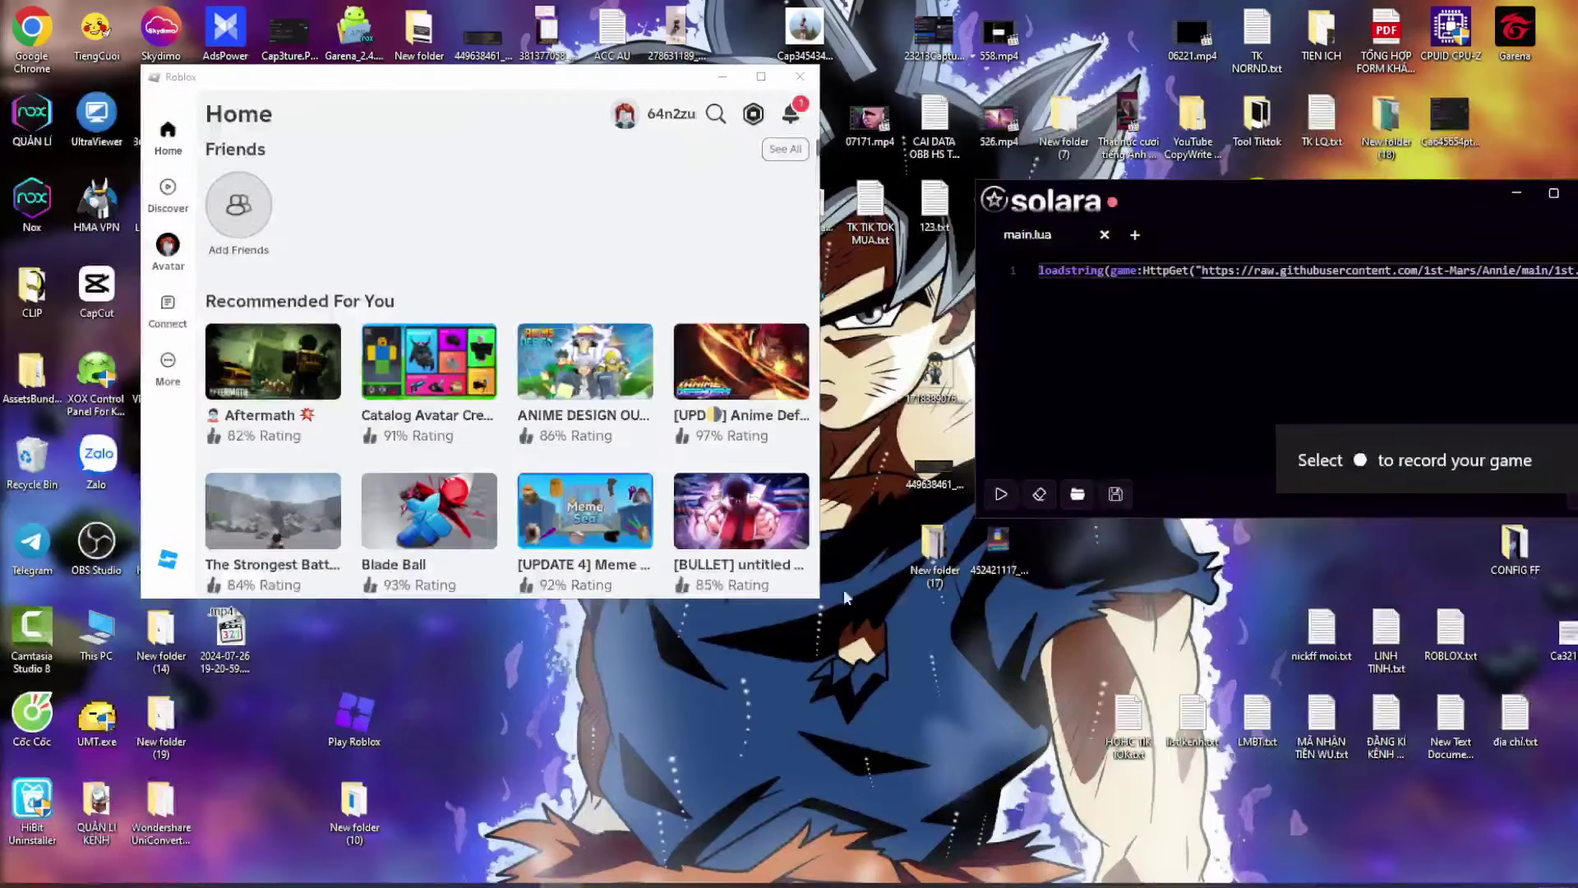
left_click_drag(818, 600, 1092, 723)
left_click_drag(1234, 197, 938, 197)
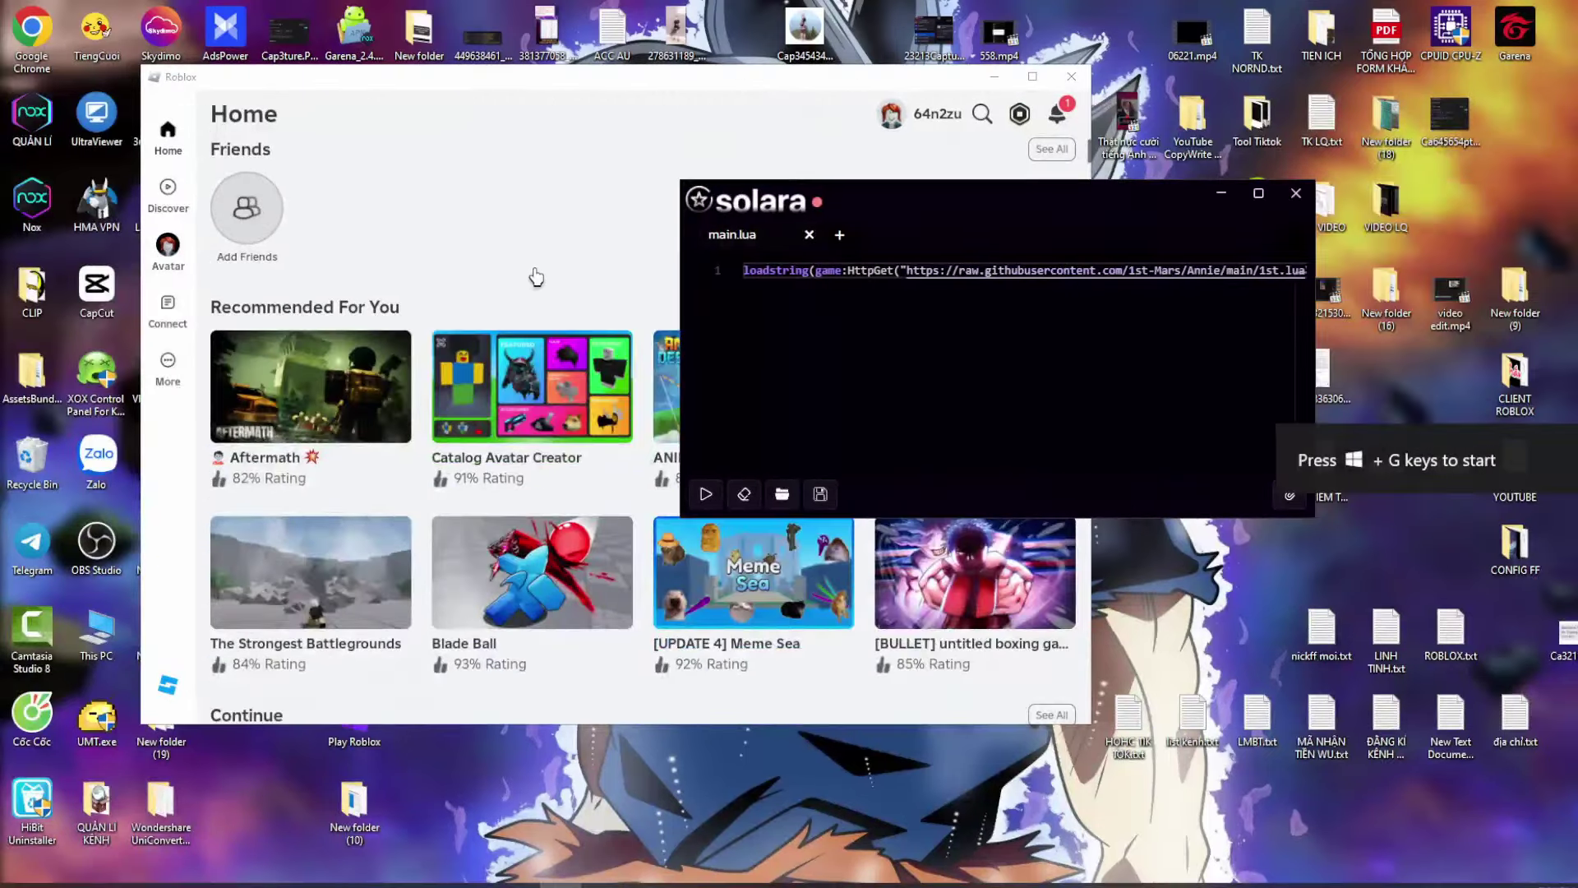
left_click_drag(822, 194, 644, 190)
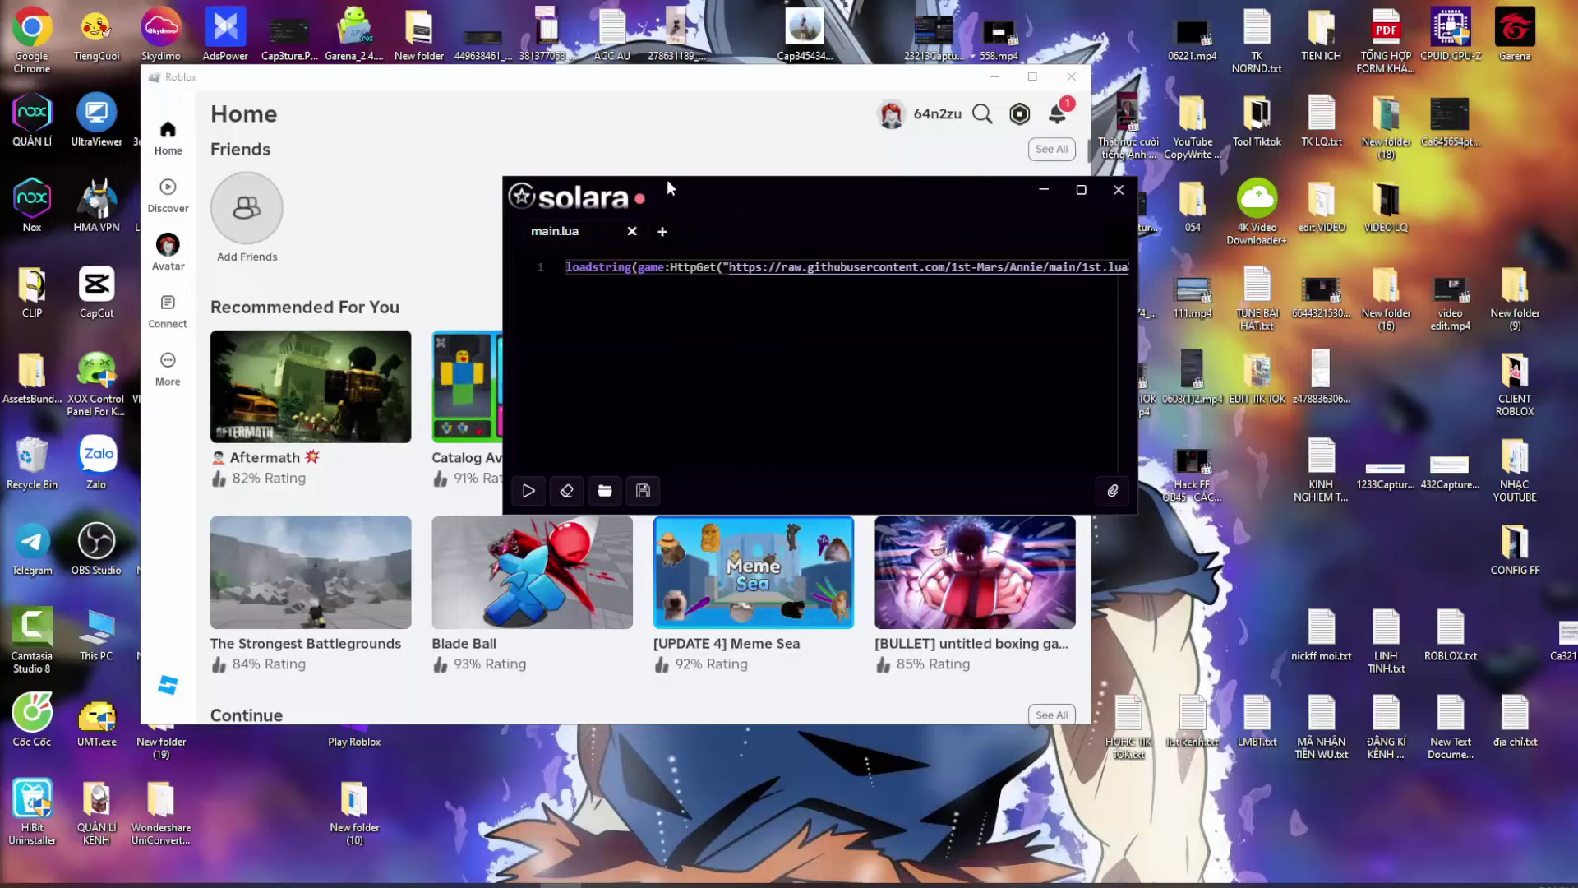
left_click_drag(727, 202, 938, 226)
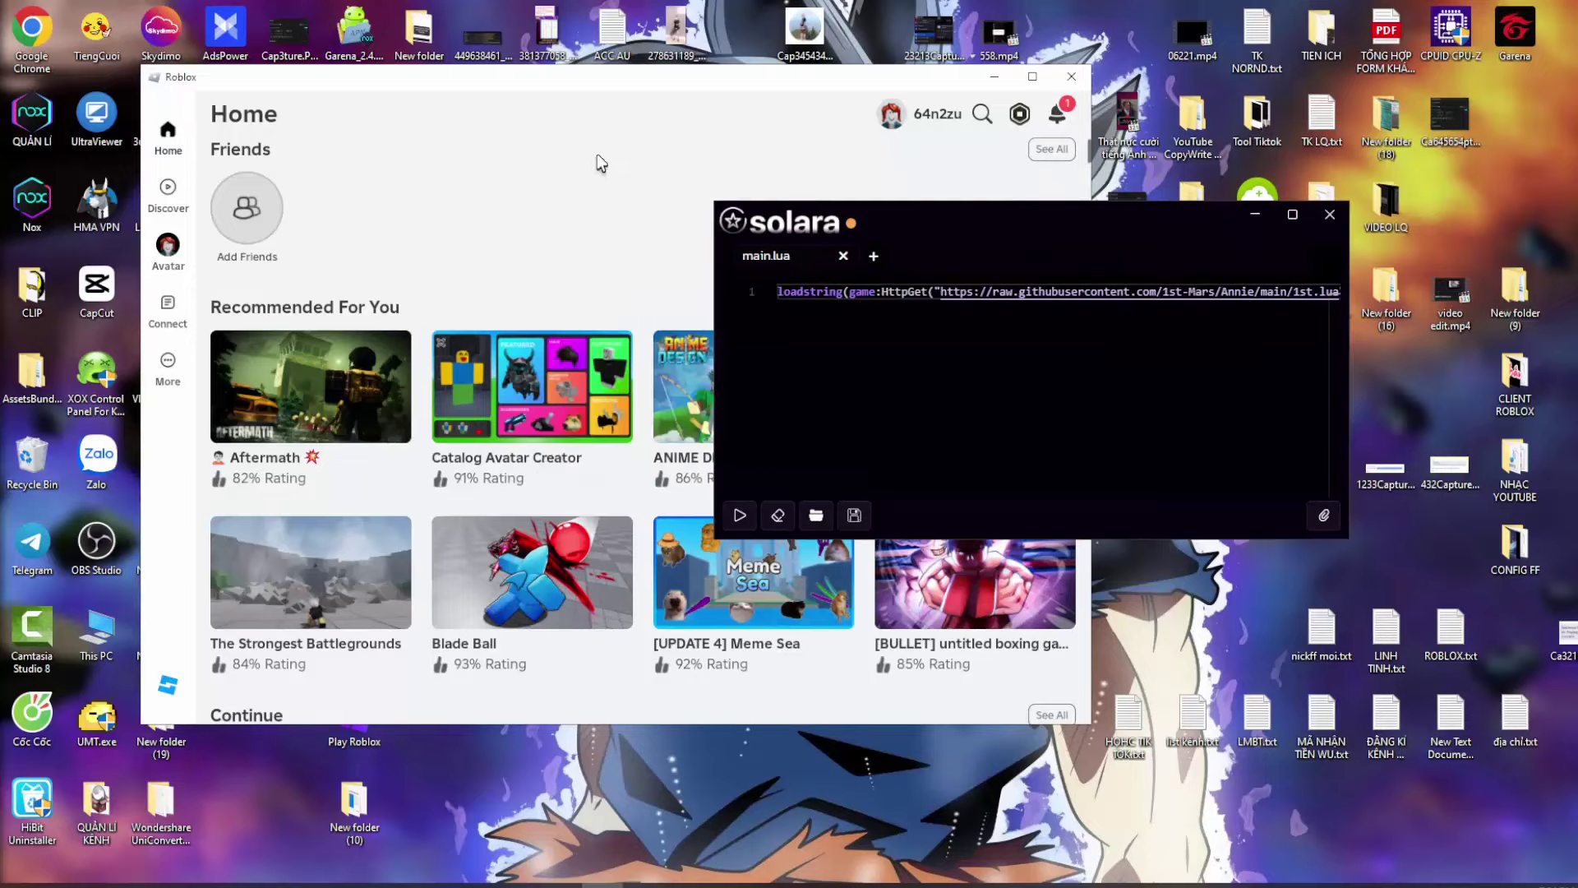
Find Blox Fruits on the Roblox home page and start the game.
scroll(295, 448, "down", 5)
left_click(296, 448)
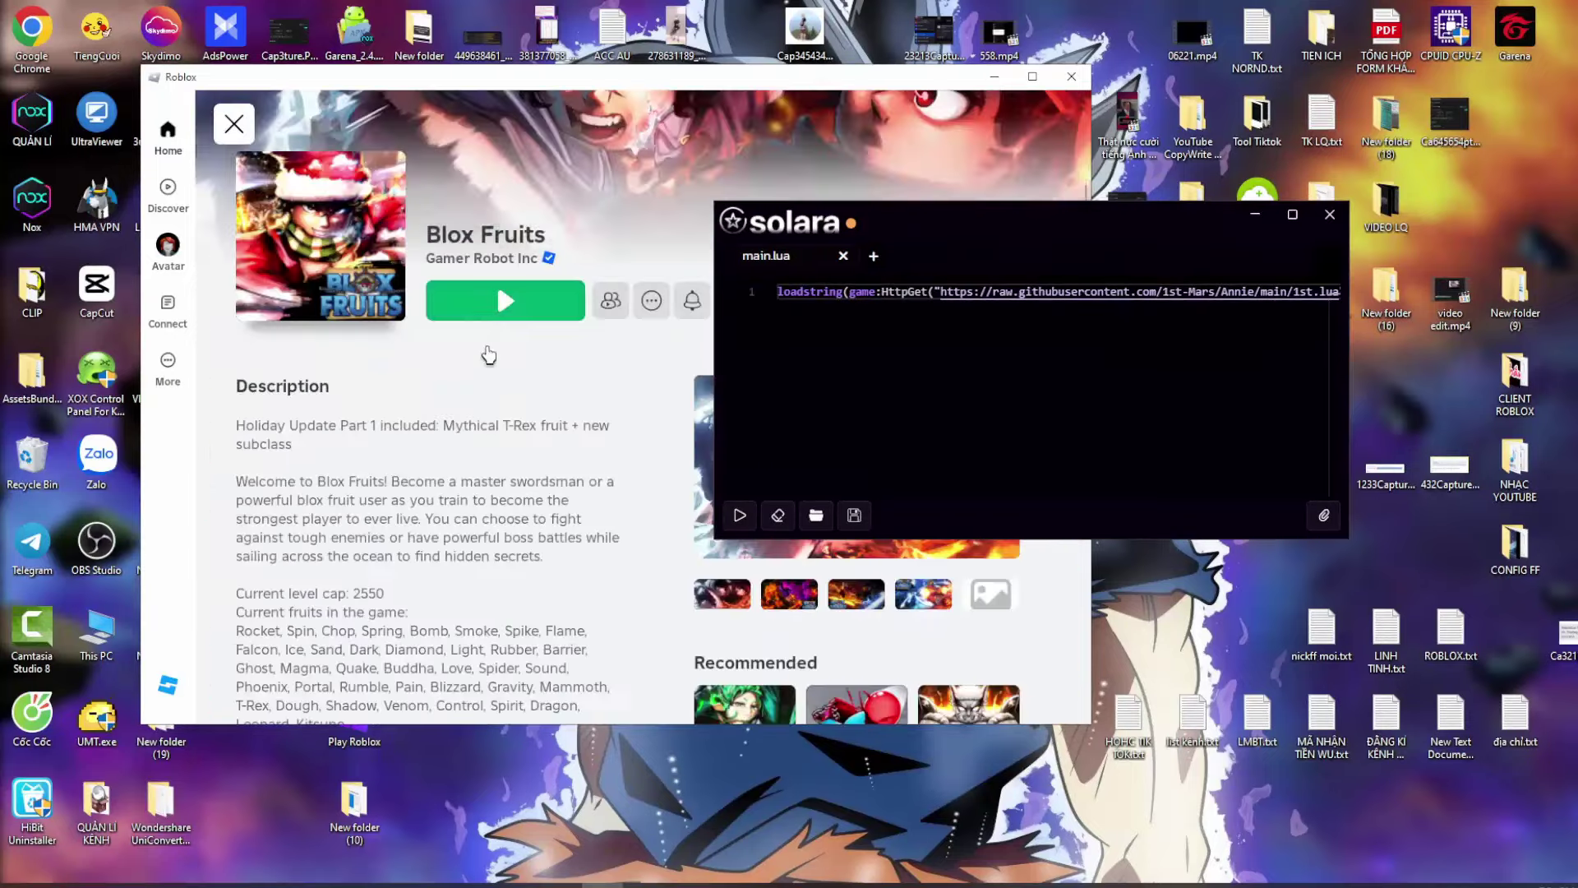
left_click(513, 298)
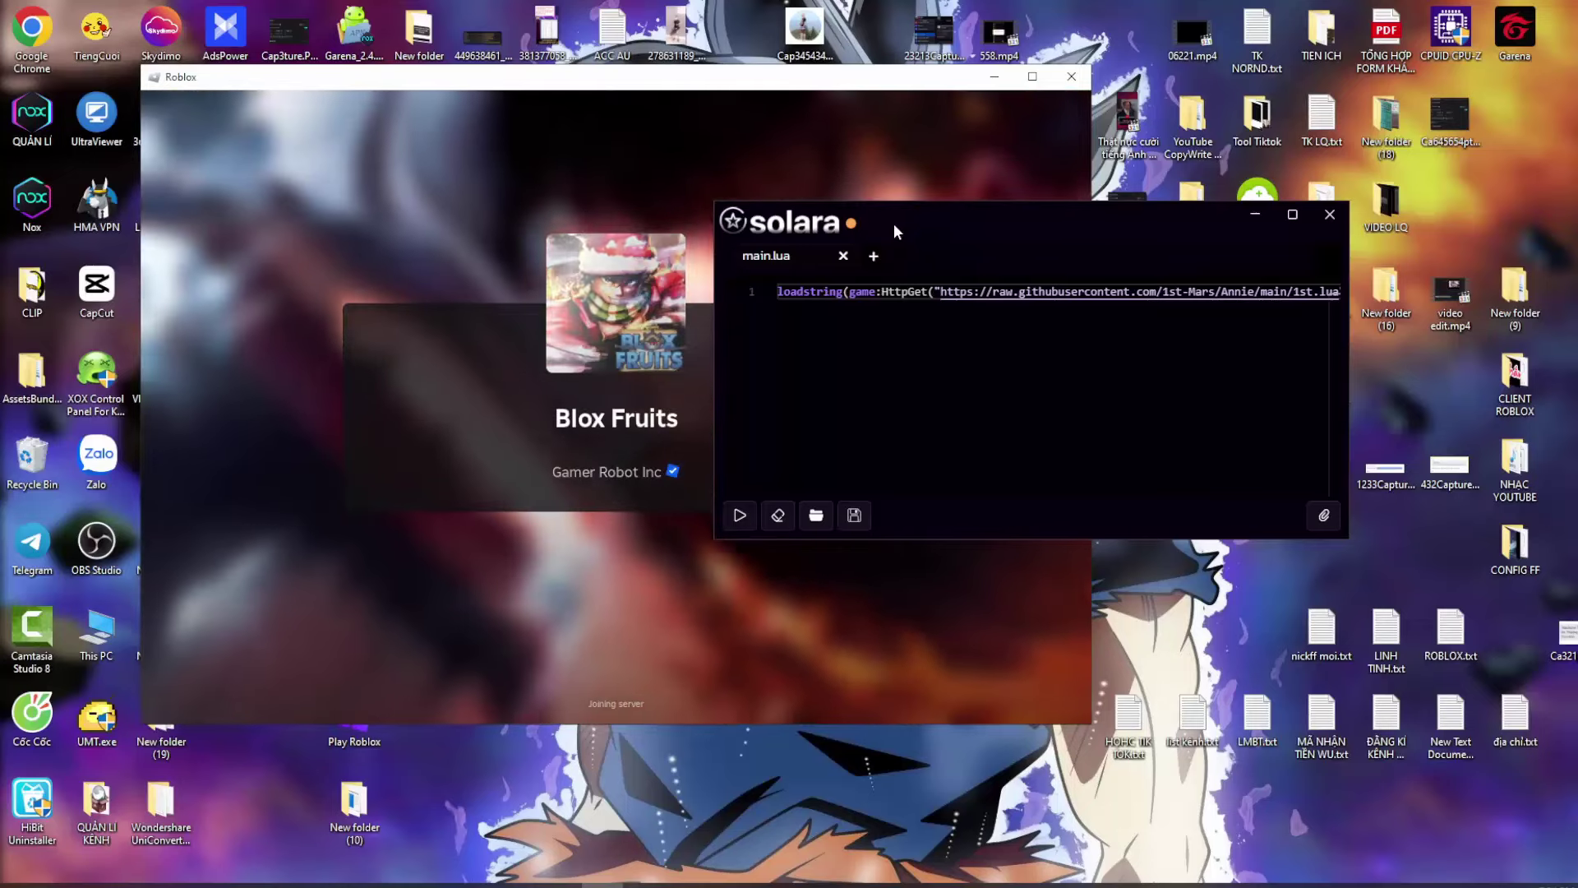
Enlarge the game window, move Solara aside, and join the Pirates side in Blox Fruits.
left_click_drag(895, 222, 901, 224)
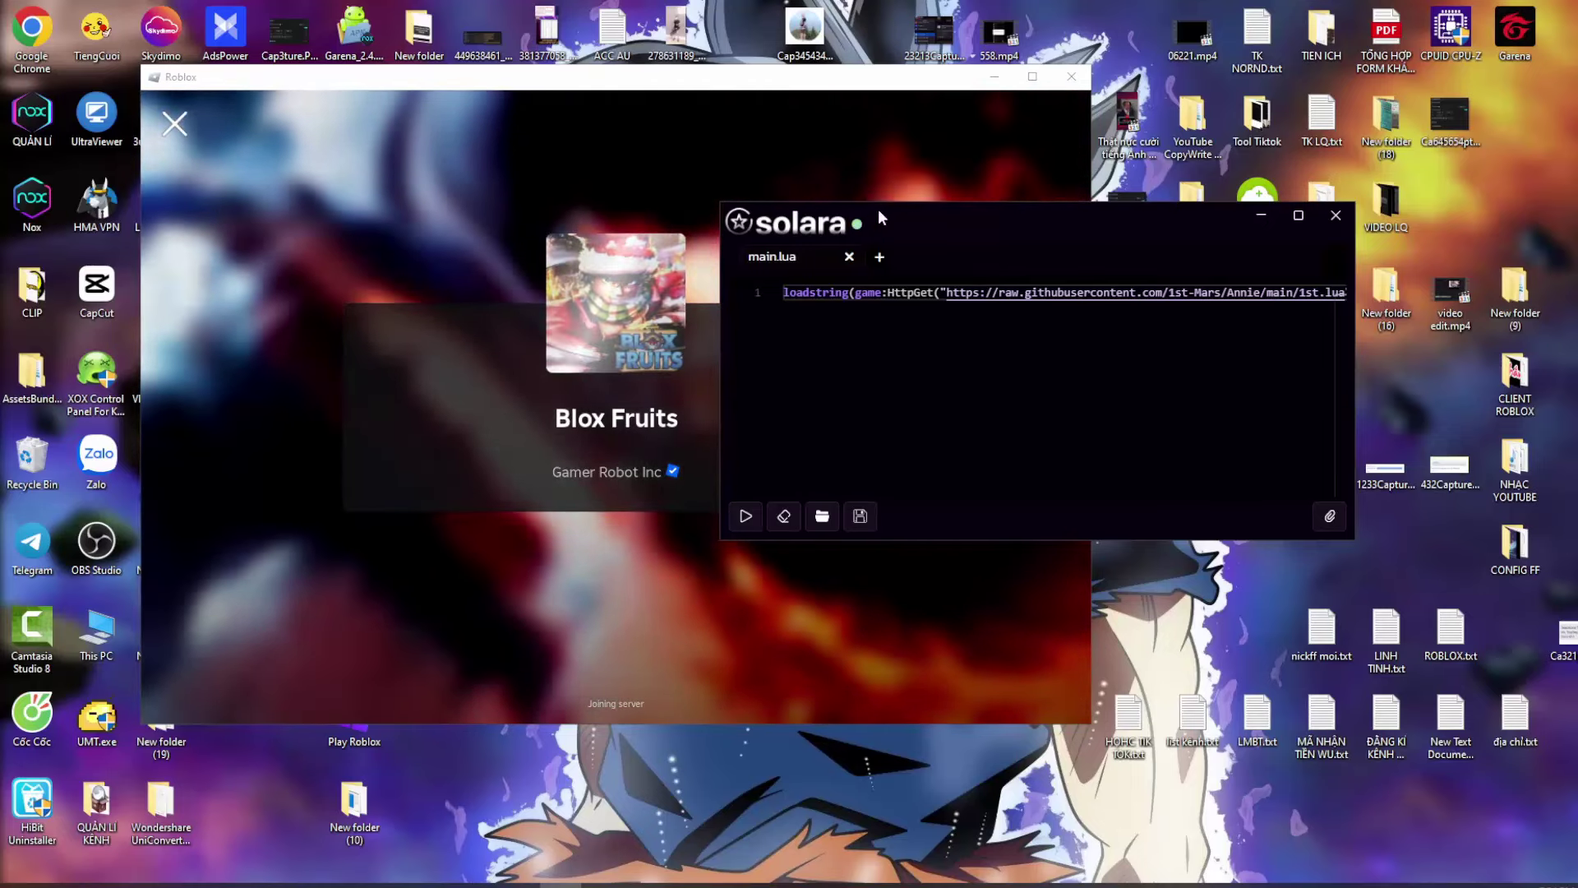
left_click_drag(878, 209, 946, 163)
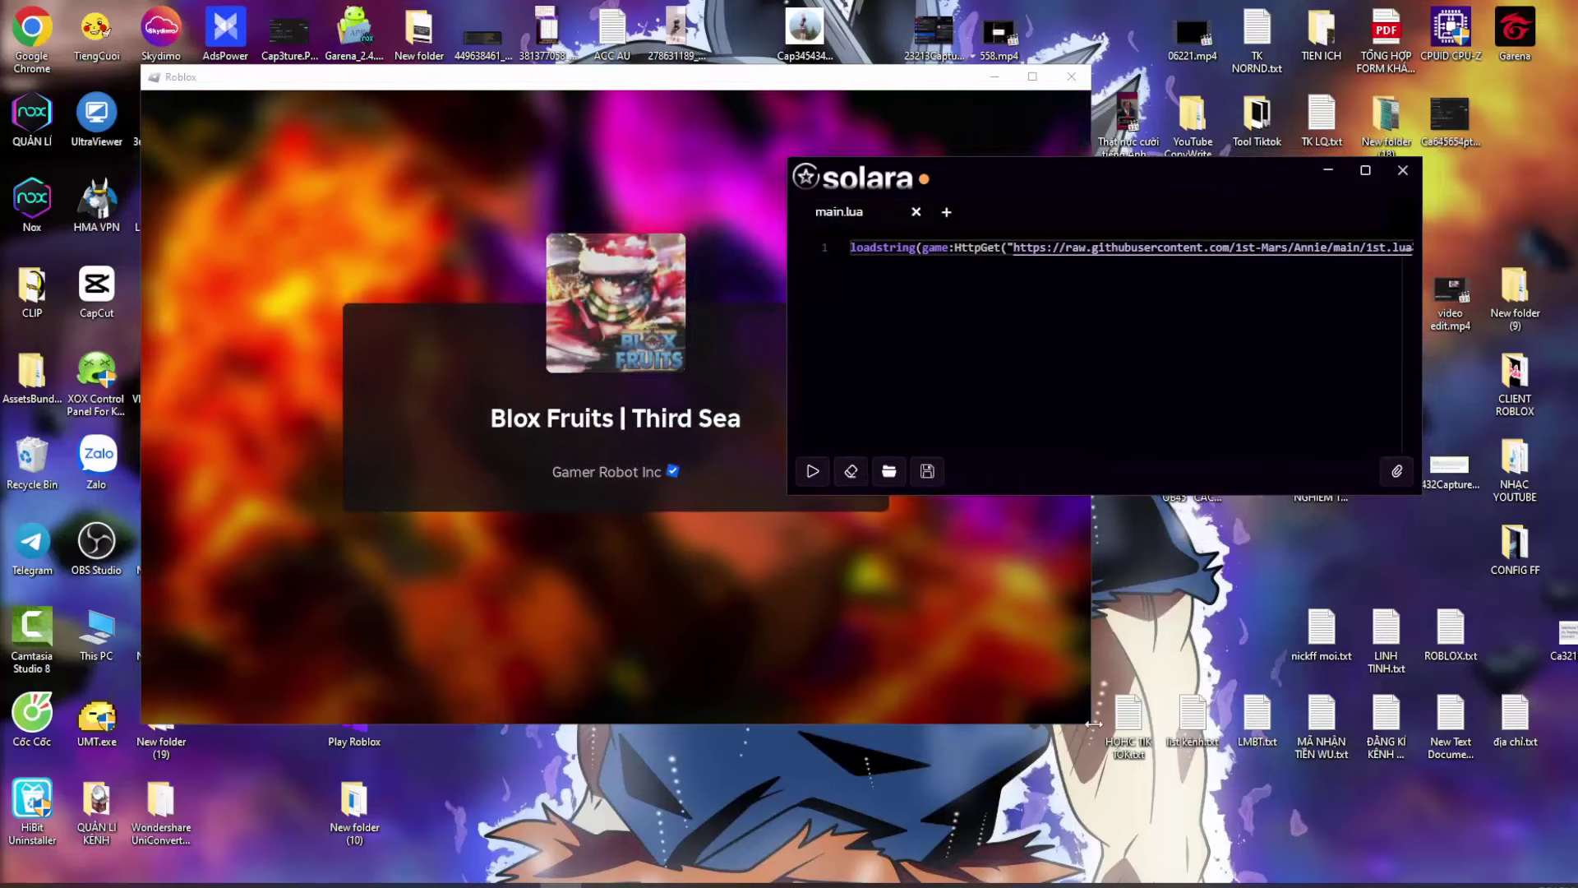
left_click_drag(1093, 724, 1134, 783)
left_click_drag(1119, 169, 1197, 170)
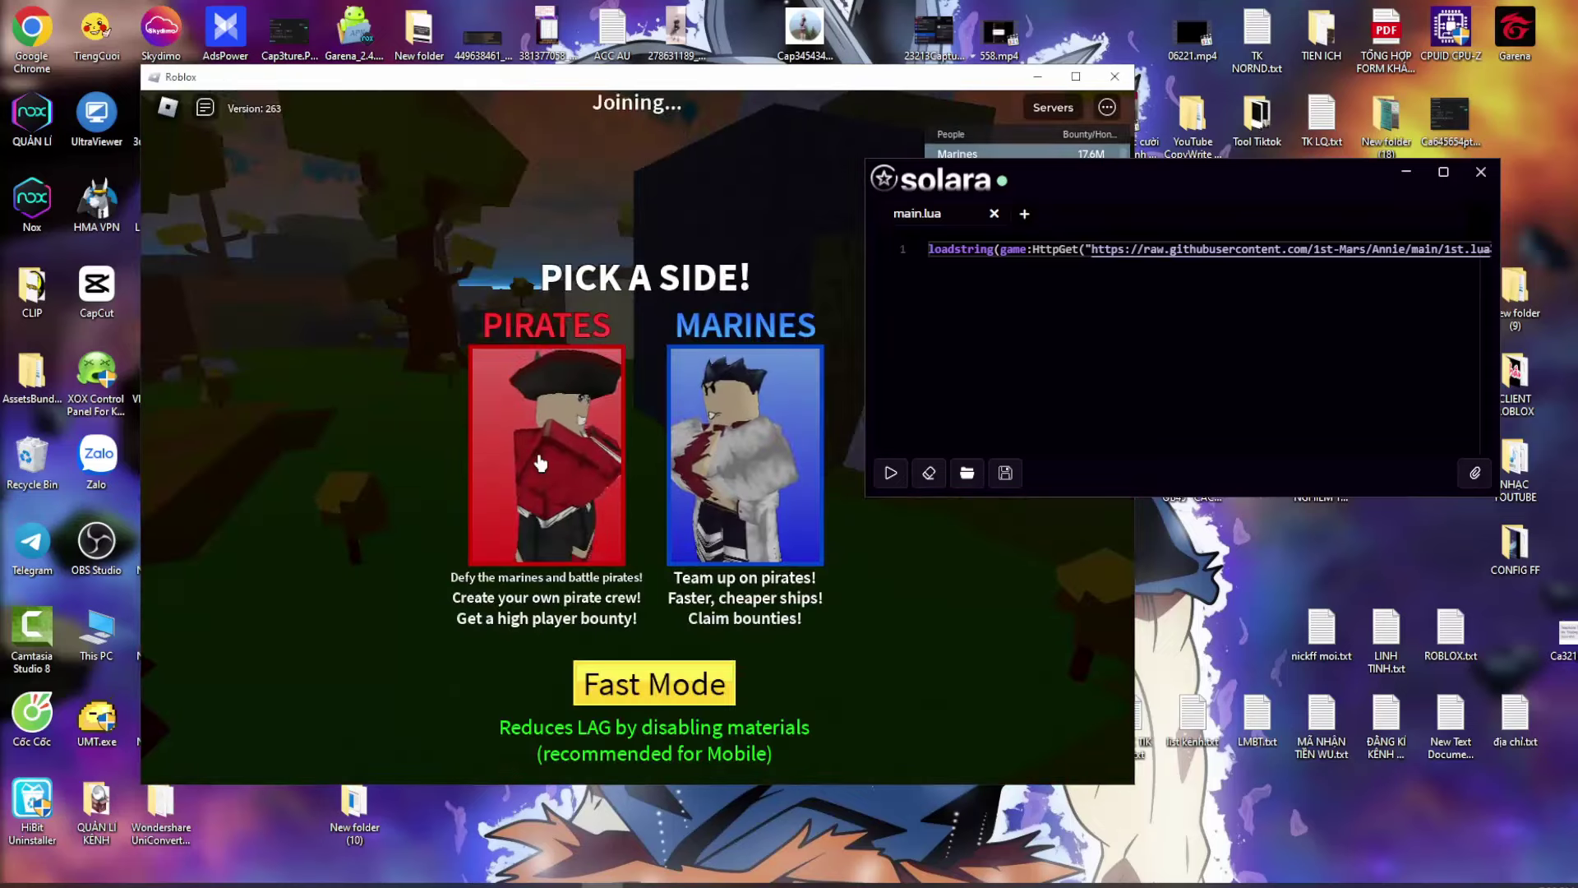
left_click(540, 464)
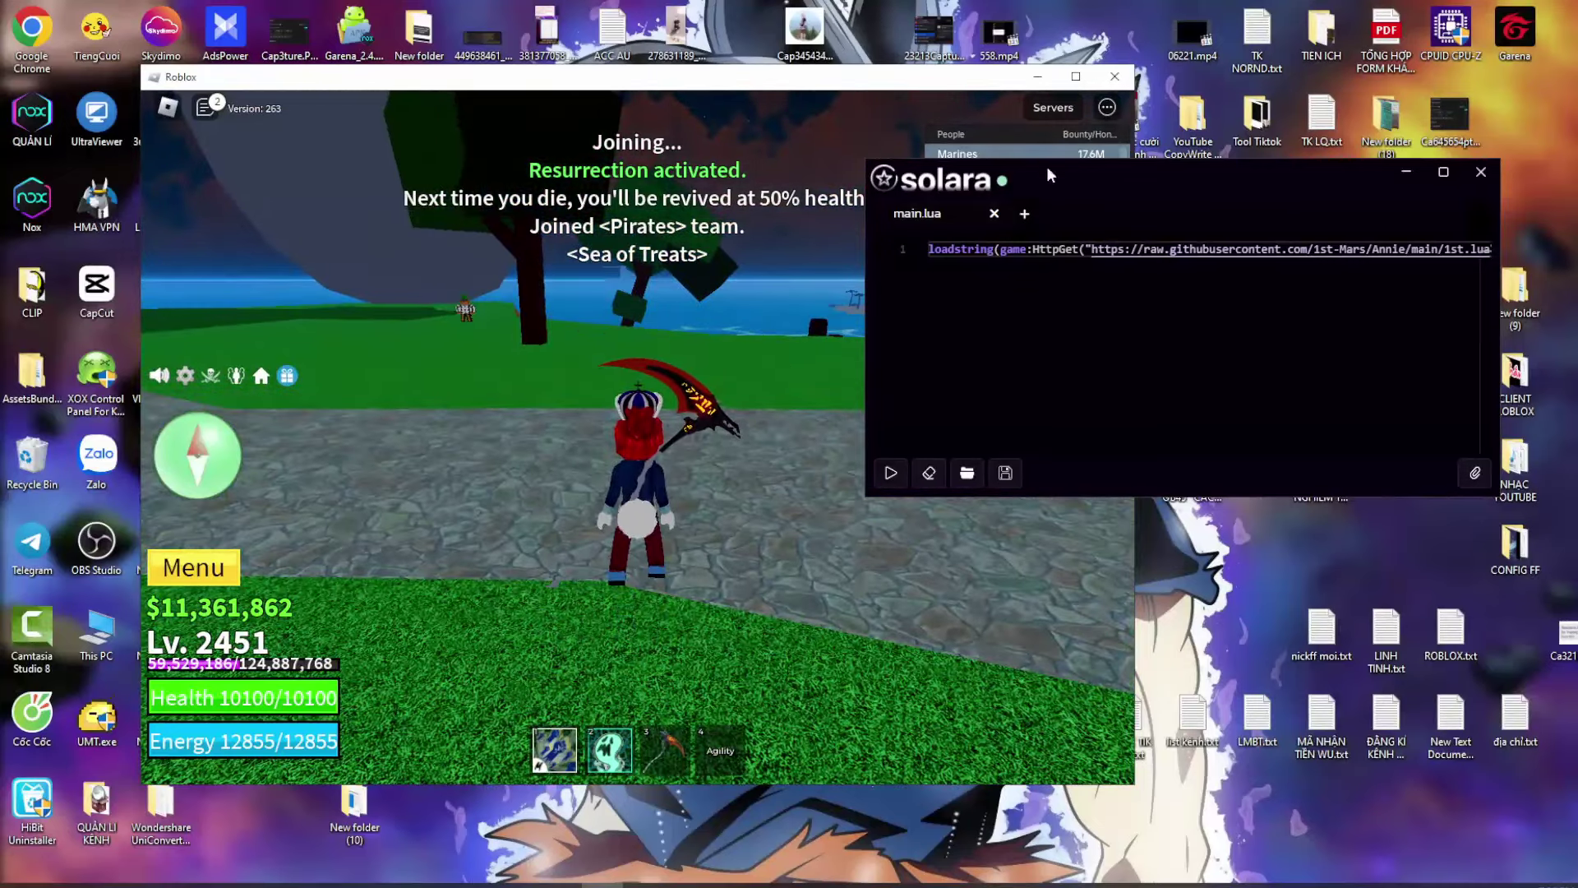
Execute the main.lua loadstring script in Solara, and move the Solara window to the lower part of the game.
left_click_drag(1029, 218, 885, 236)
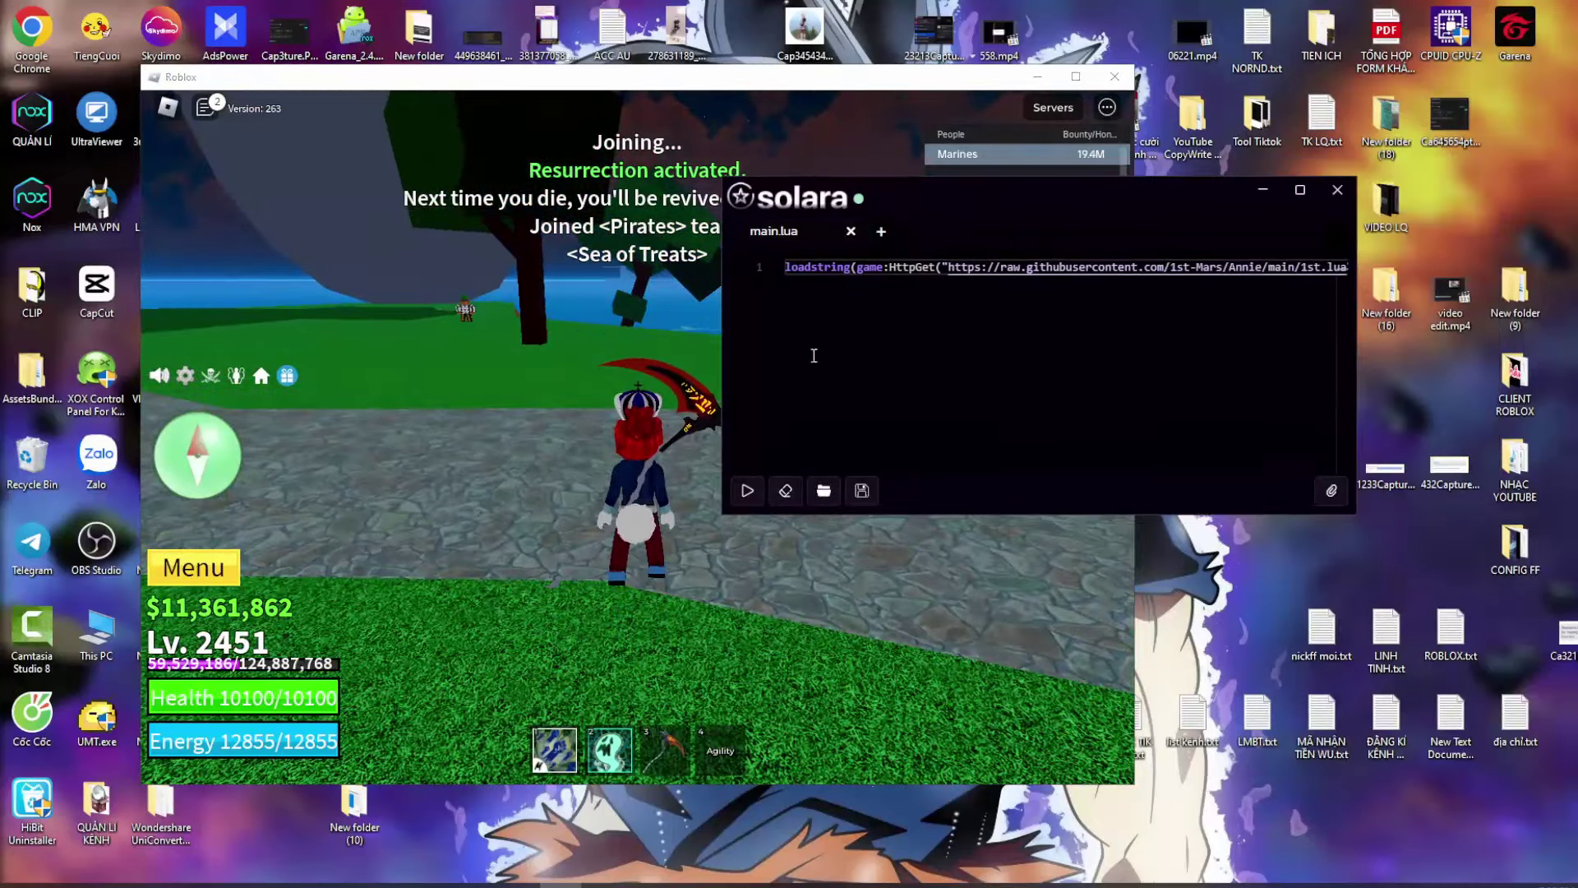
left_click(746, 491)
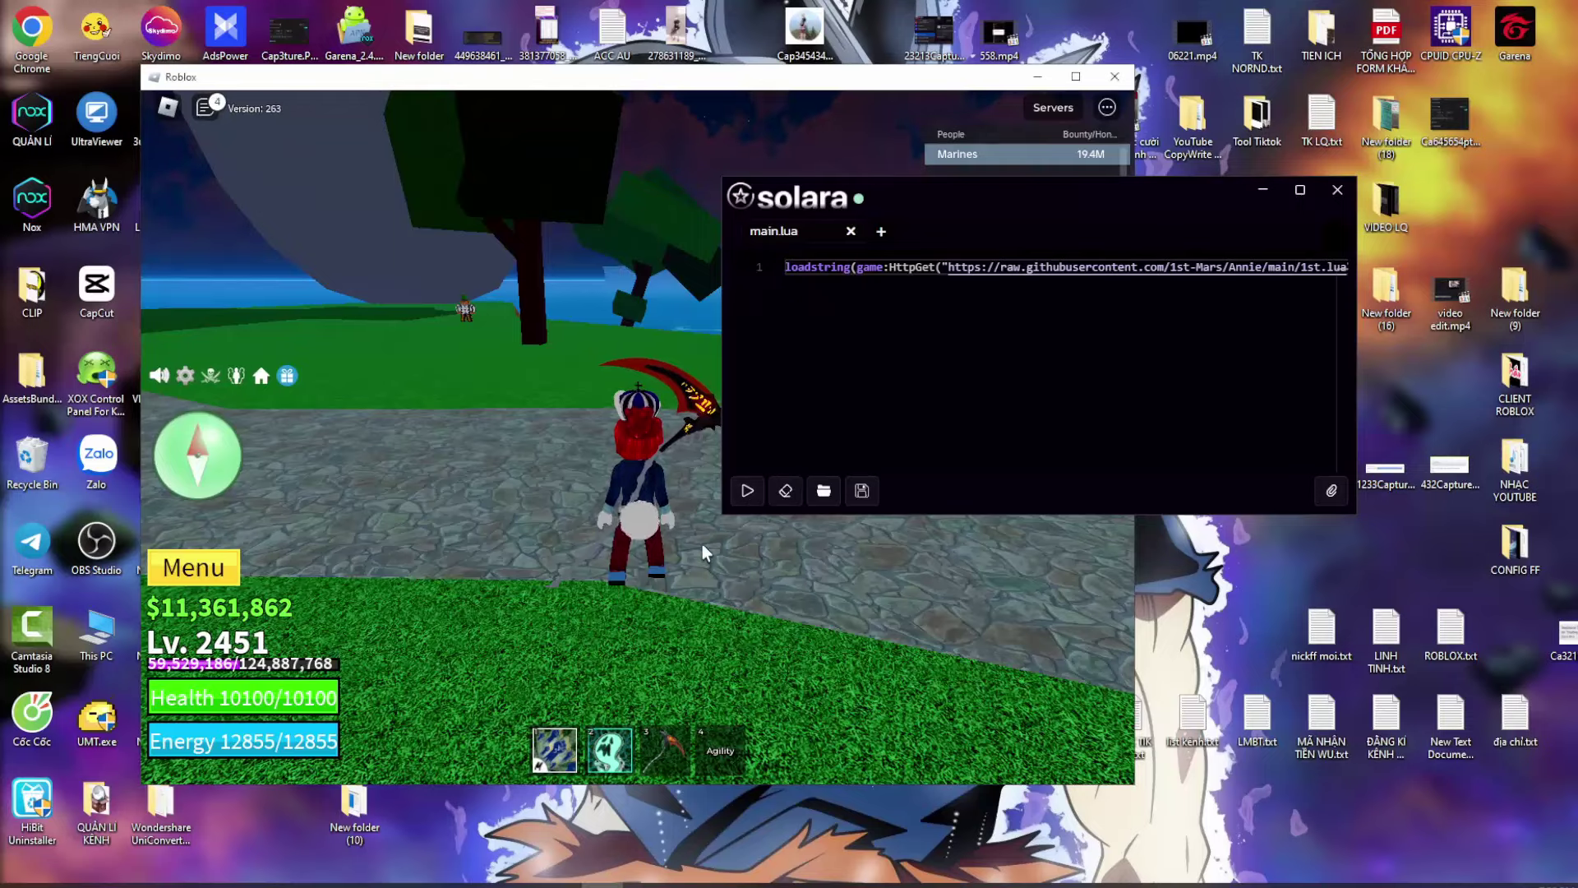
left_click_drag(624, 701, 624, 702)
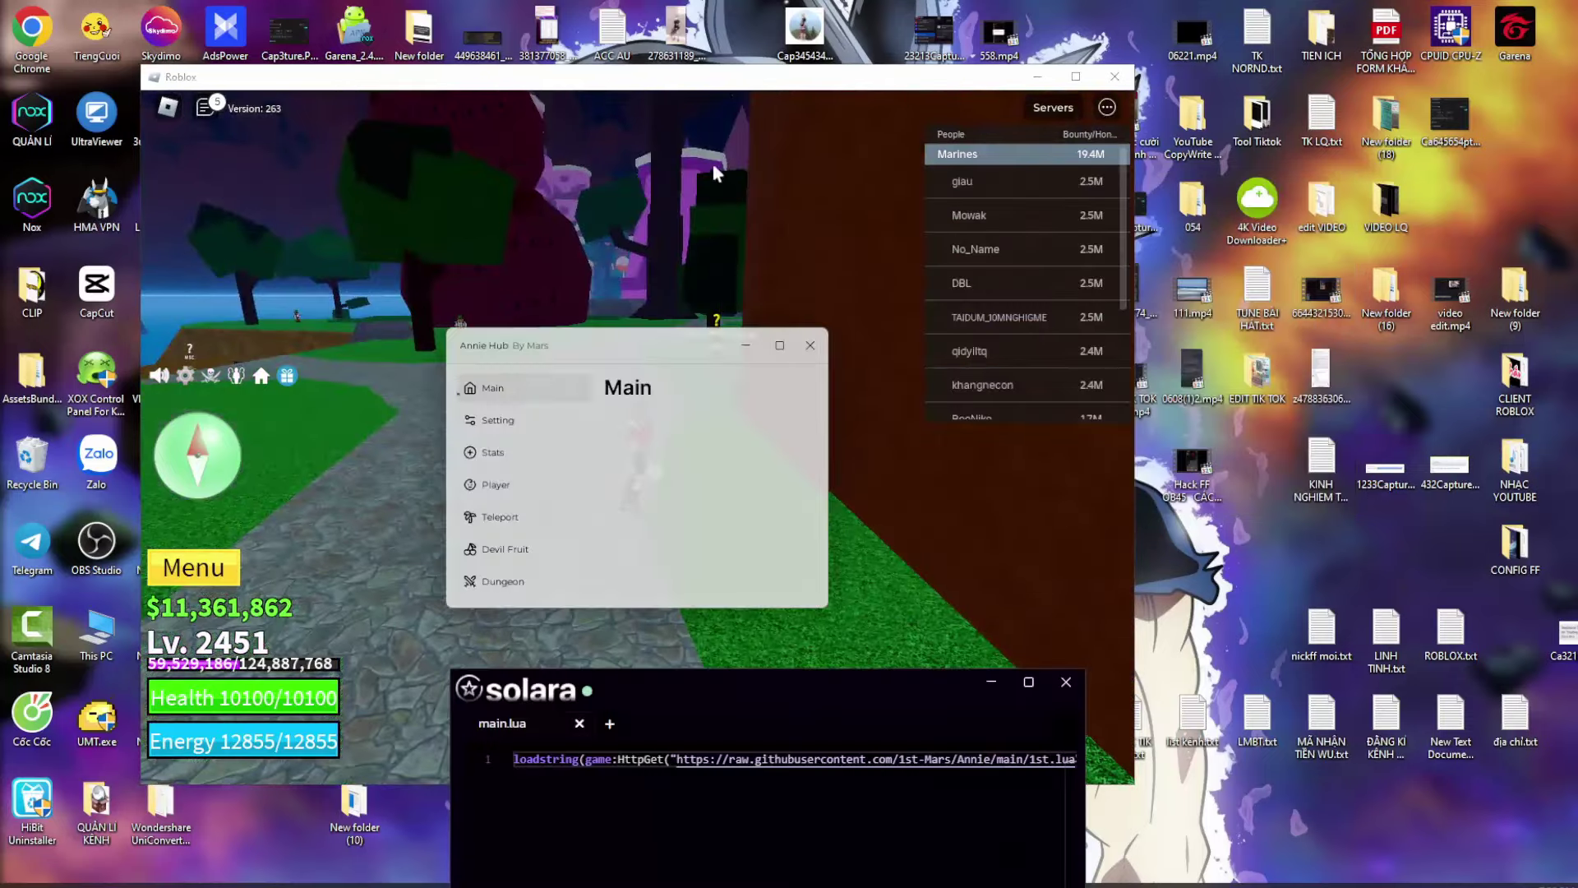
Reposition the Roblox and Annie Hub windows, and browse the farming and sea options on Annie Hub's Main page.
left_click_drag(547, 76, 629, 49)
left_click_drag(628, 318, 635, 269)
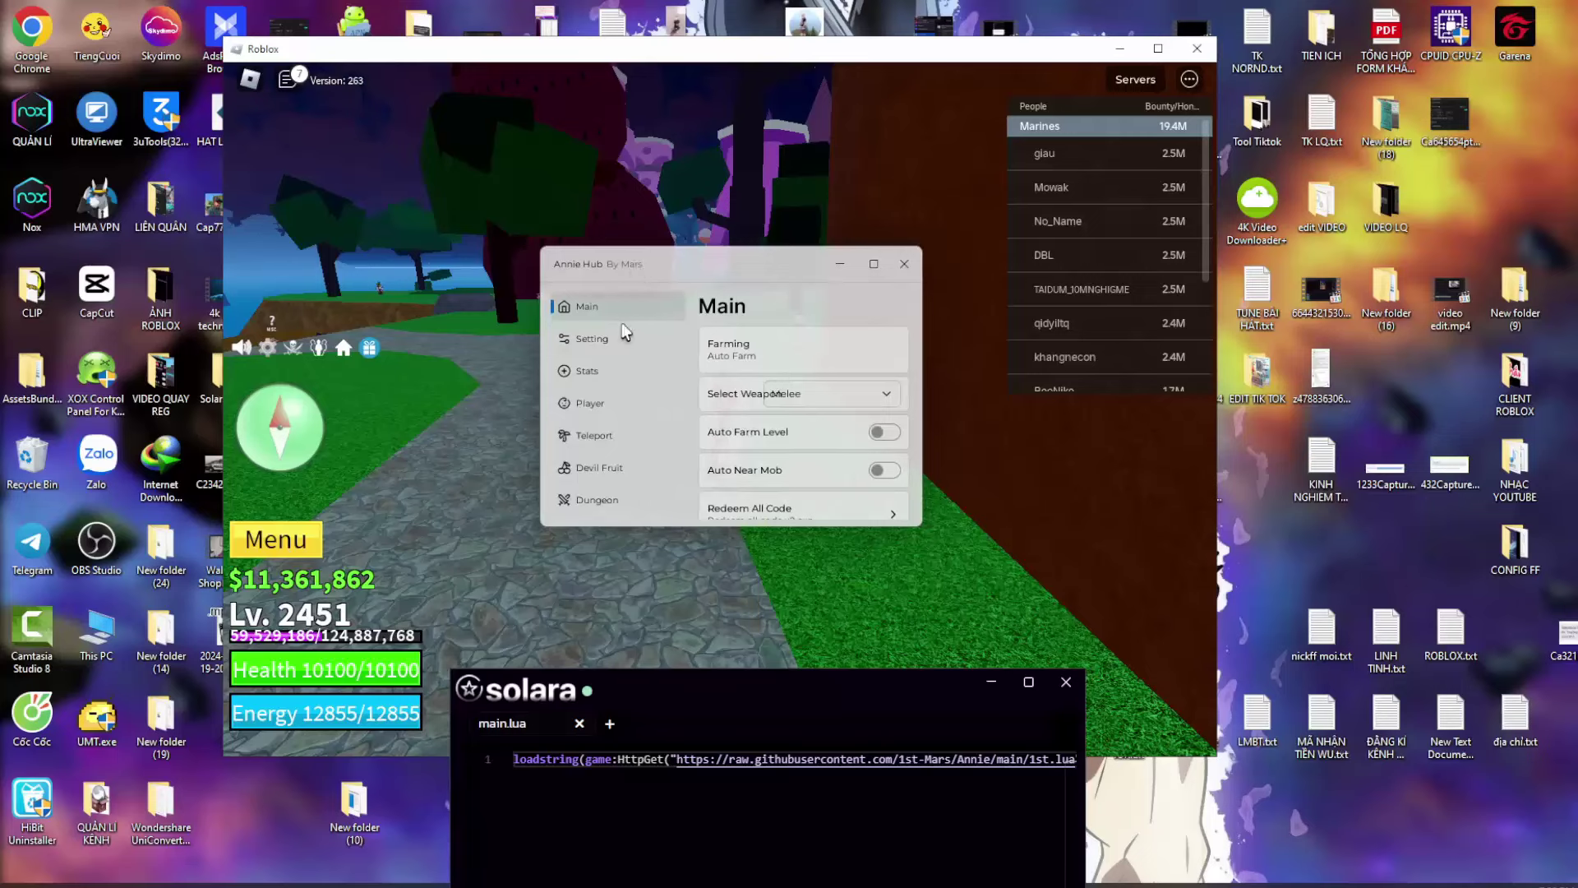
scroll(846, 395, "down", 6)
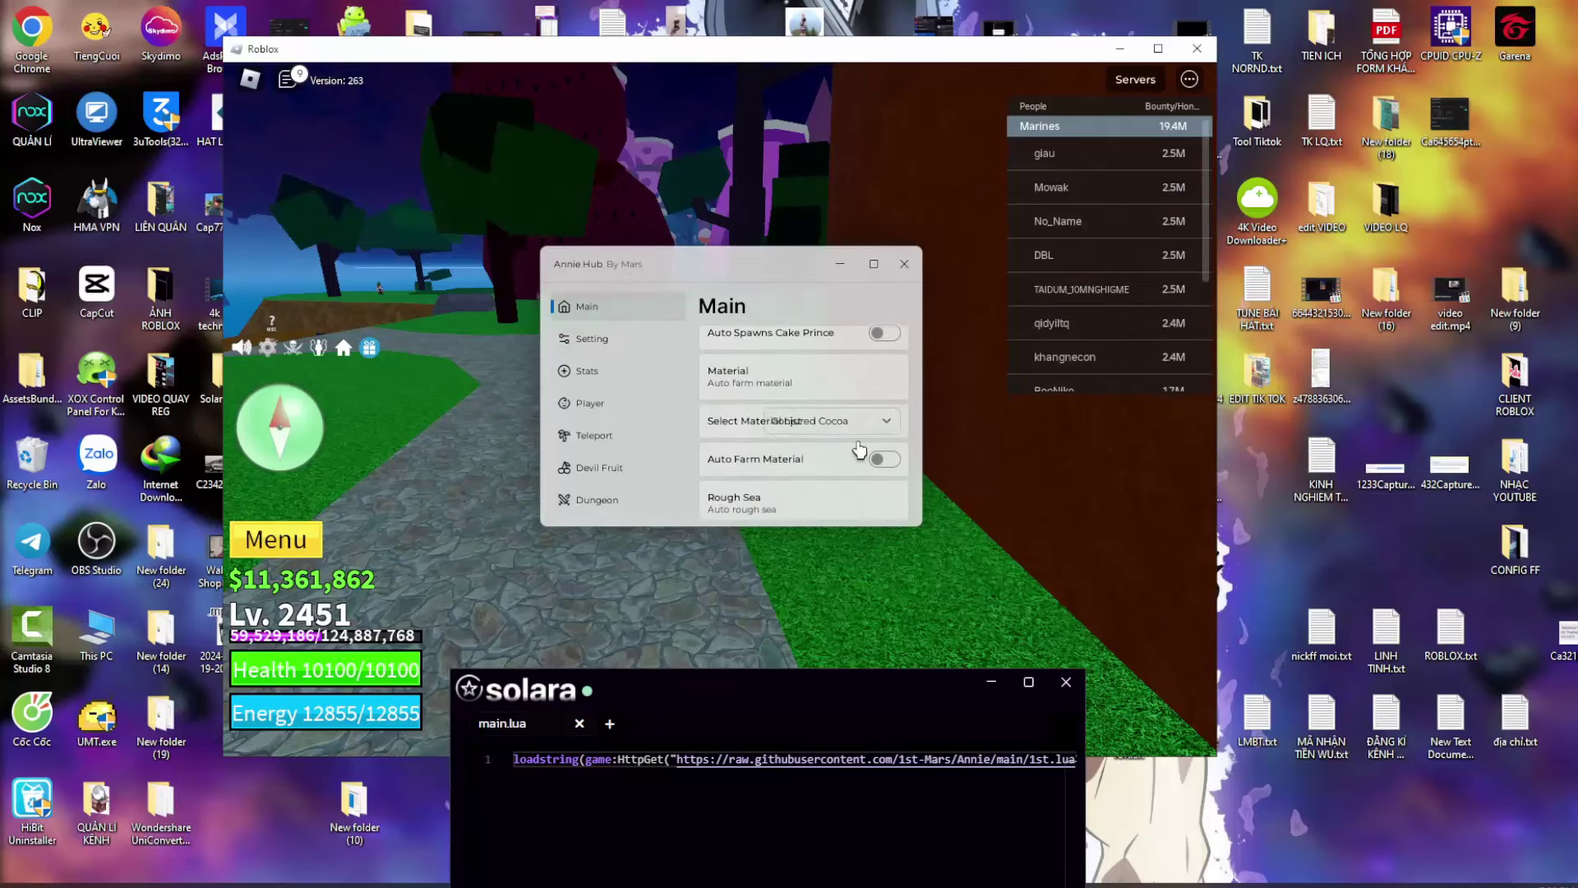
scroll(822, 450, "down", 4)
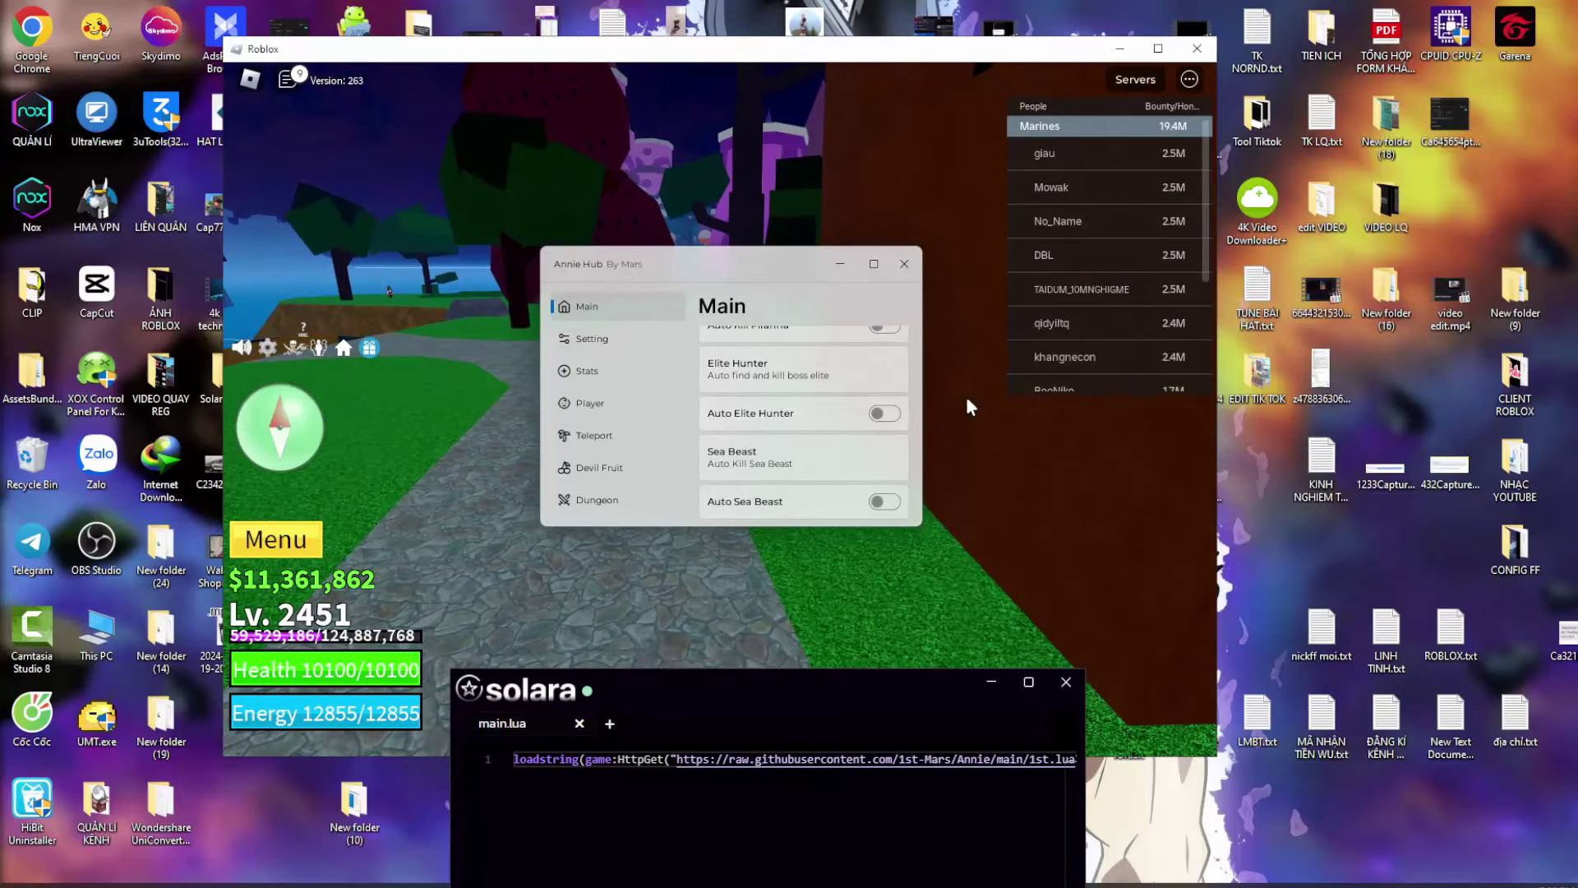